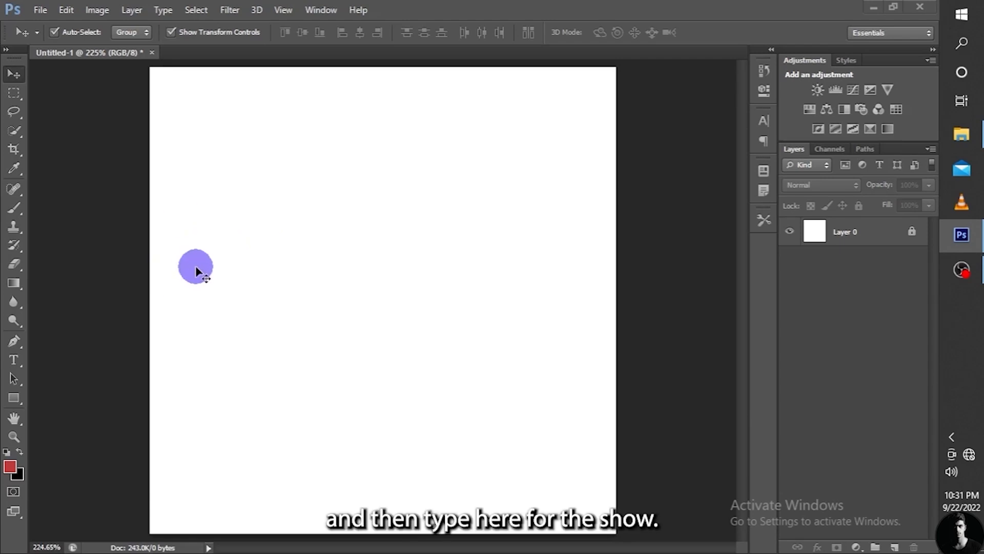
Step: Open the Imnovel Windows Background3 and Background4 images together from the Imnovel Themes folder on the Desktop
click(40, 12)
click(72, 38)
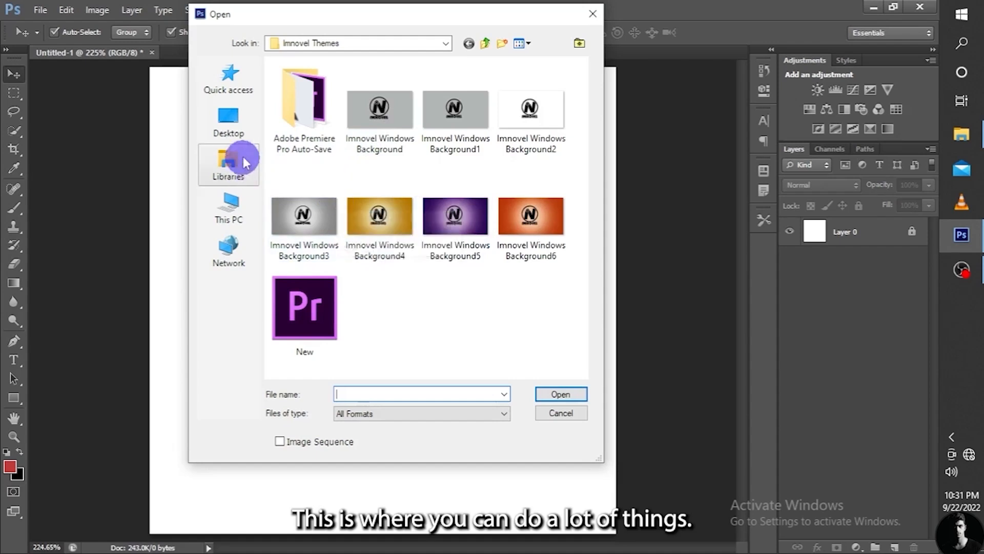
click(239, 123)
scroll(402, 213, down, 5)
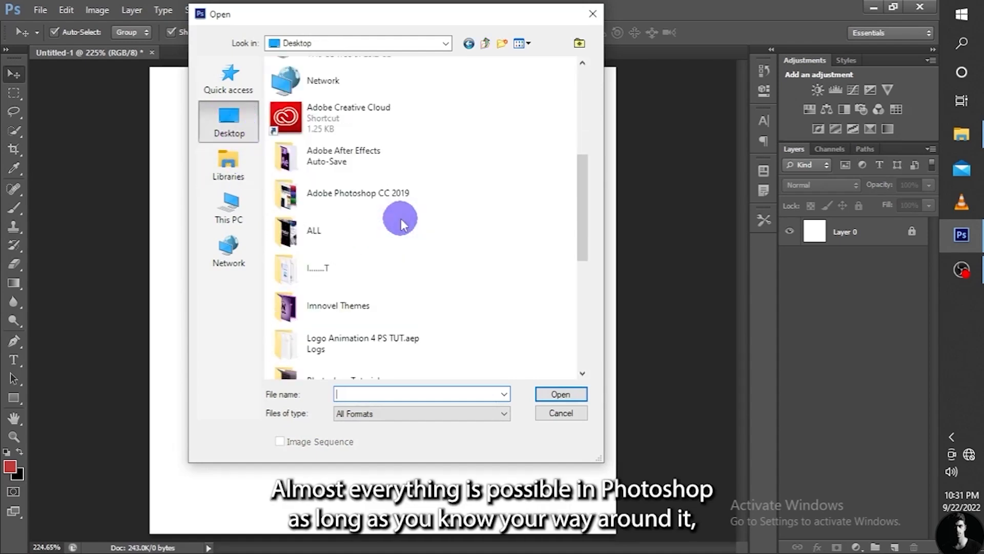
click(353, 305)
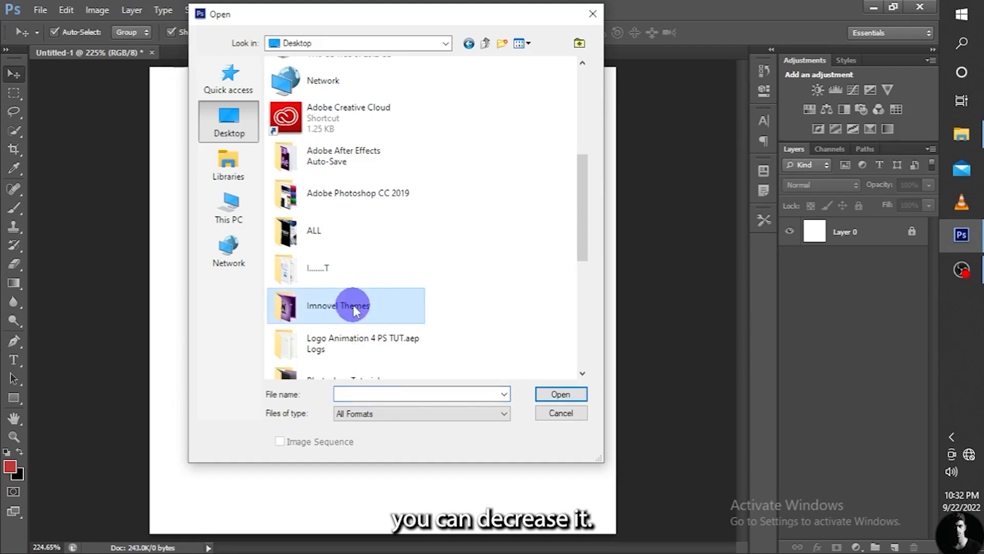
double_click(352, 306)
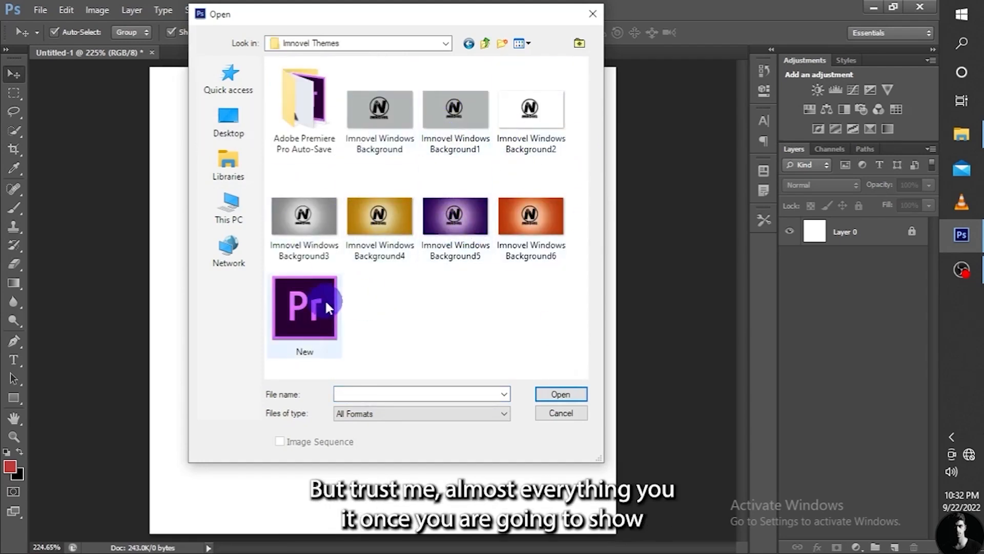
click(291, 220)
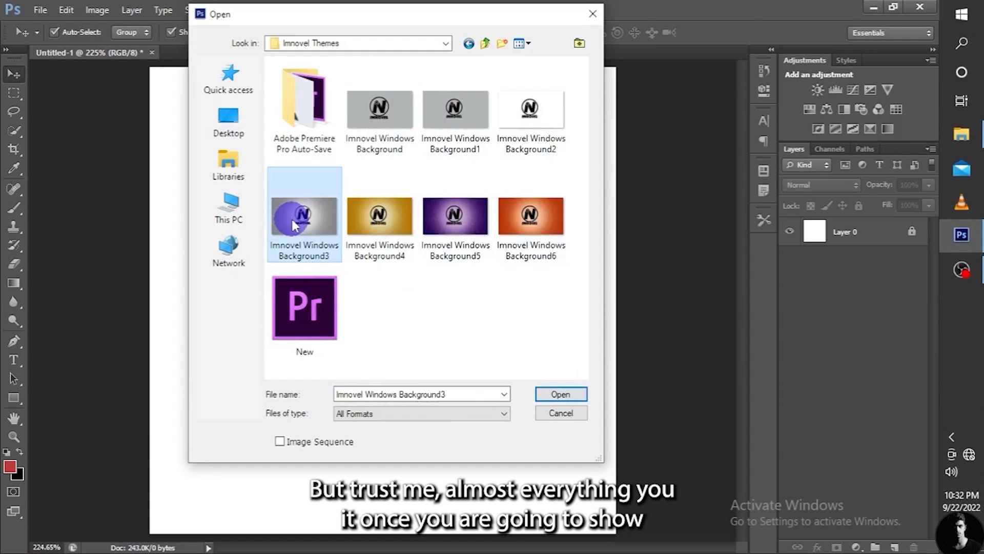
key(shift+Right)
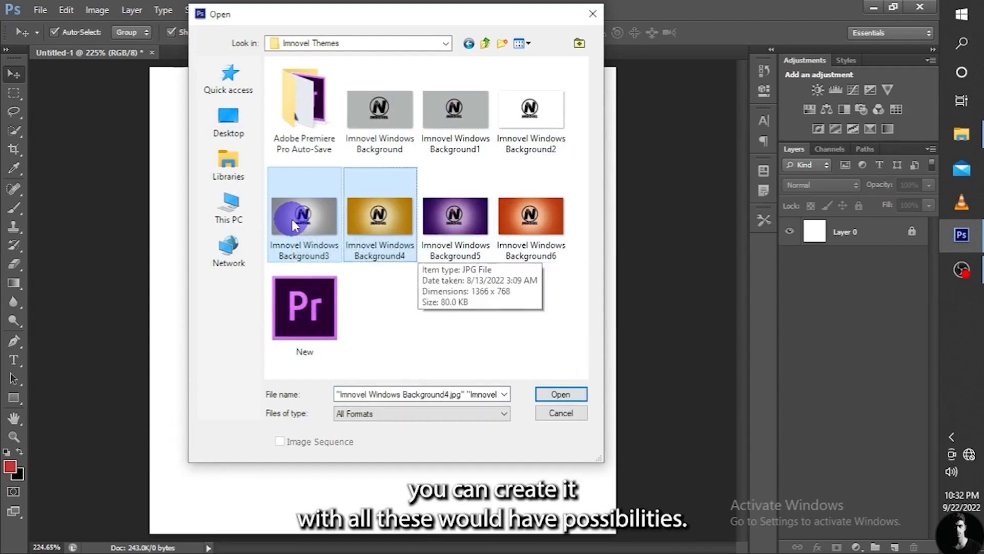
click(560, 394)
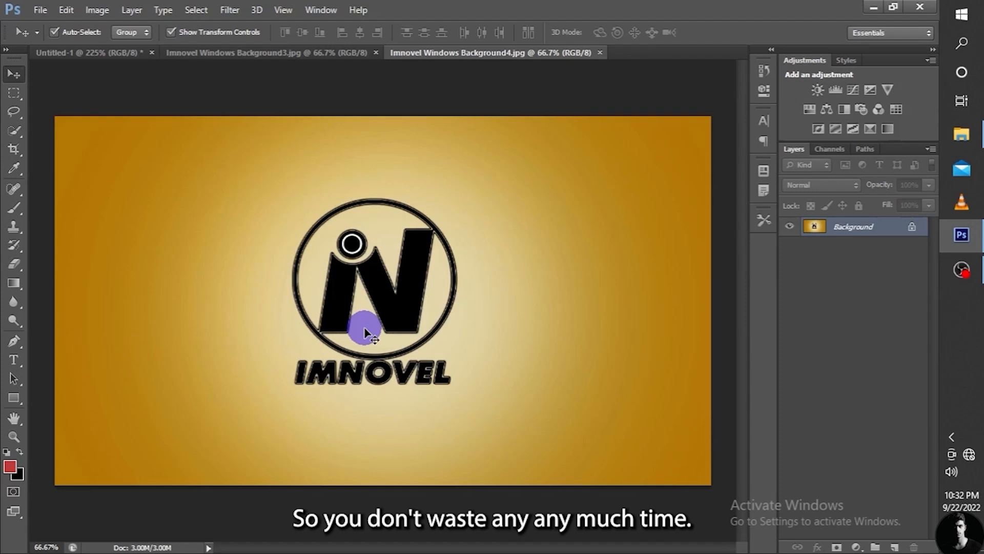
Step: Switch back to the blank Untitled-1 document
click(78, 52)
click(419, 244)
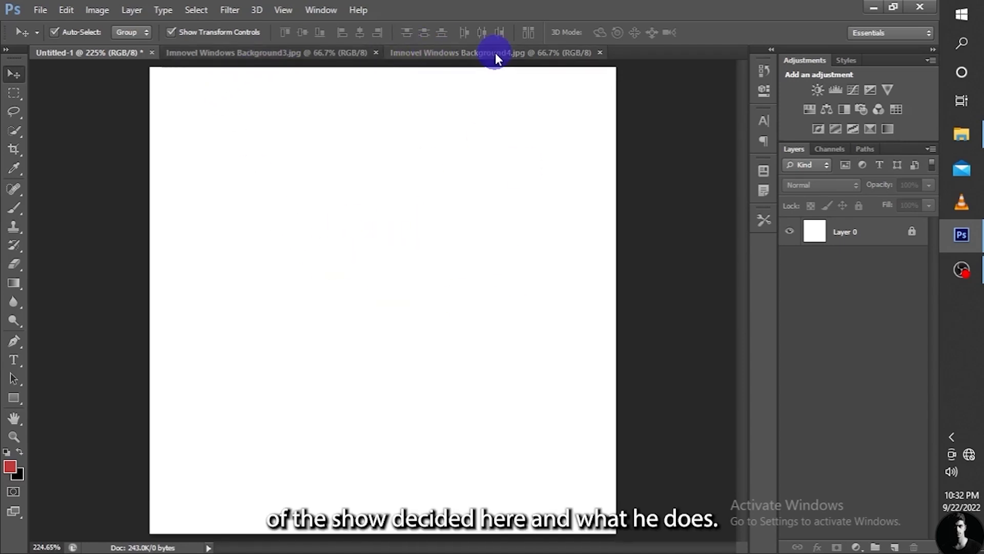
click(41, 10)
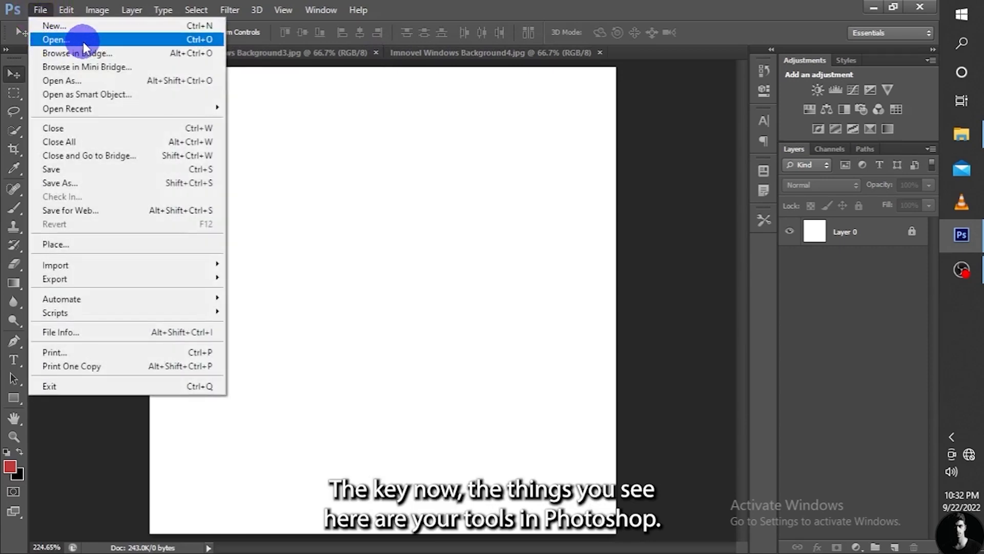
click(324, 172)
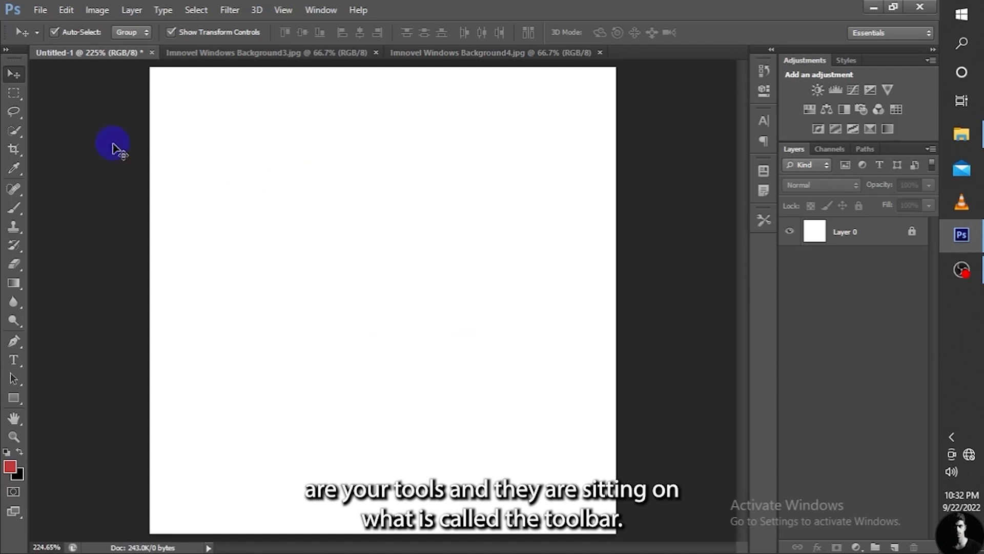
Step: Place the Imnovel Windows Background3 image in the Untitled-1 document and move it to the upper part of the canvas
click(39, 10)
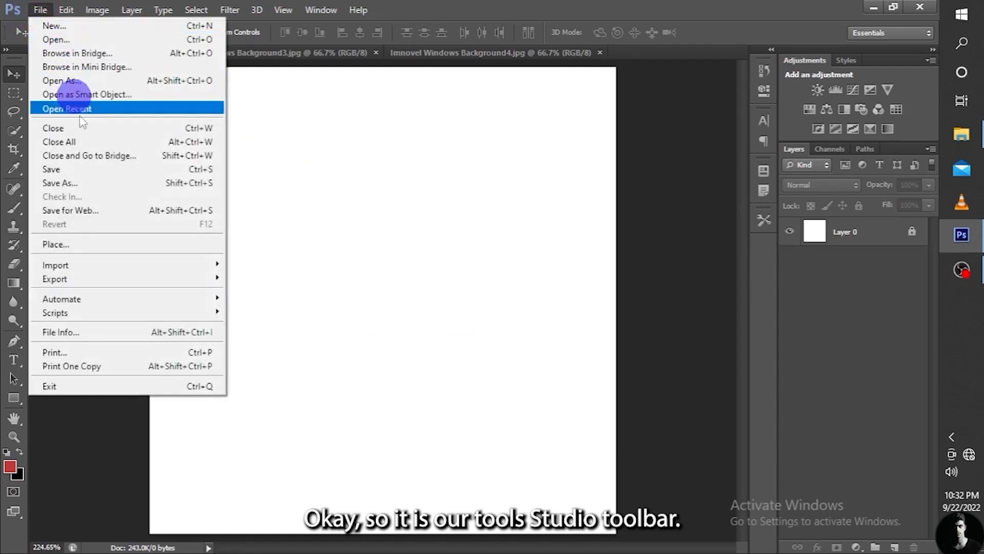
click(121, 245)
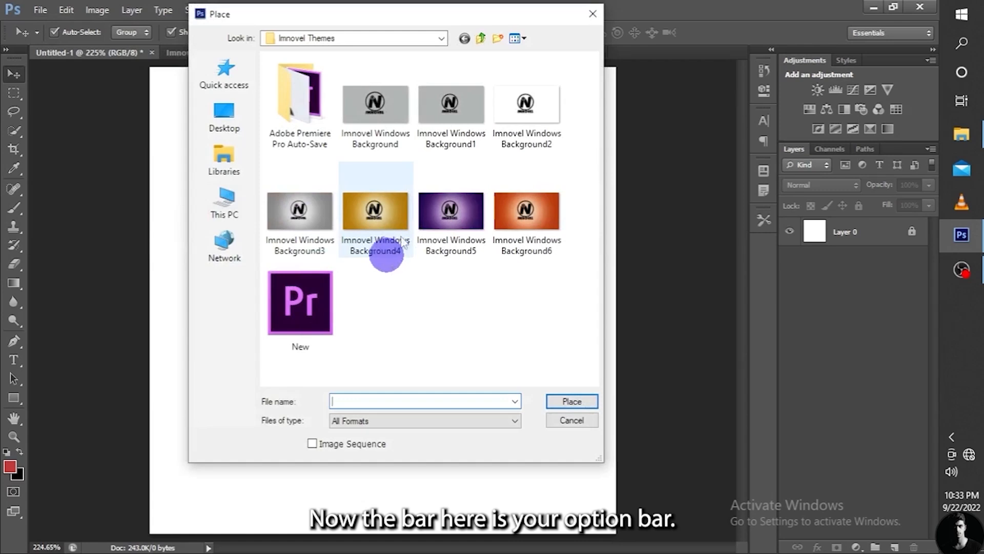
click(319, 241)
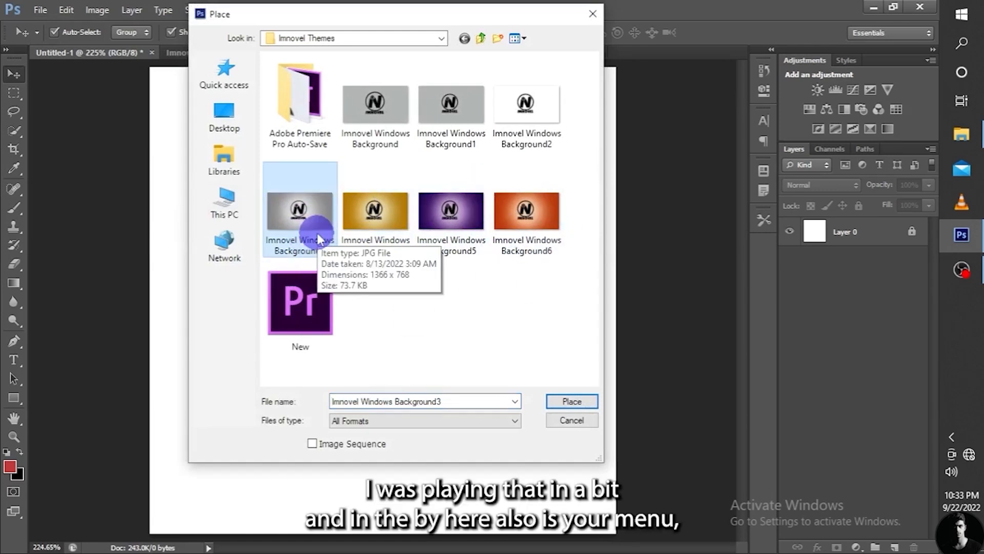
click(569, 400)
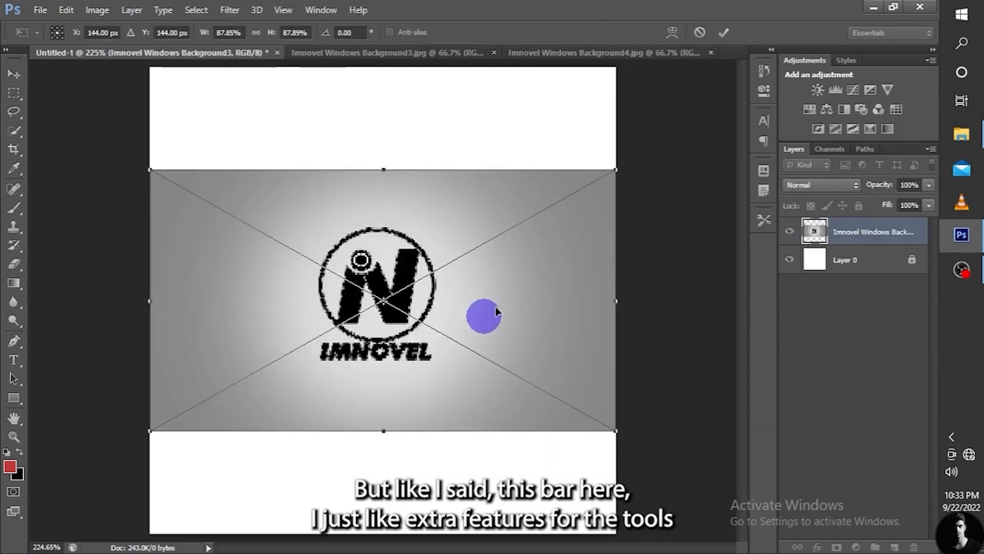
key(Return)
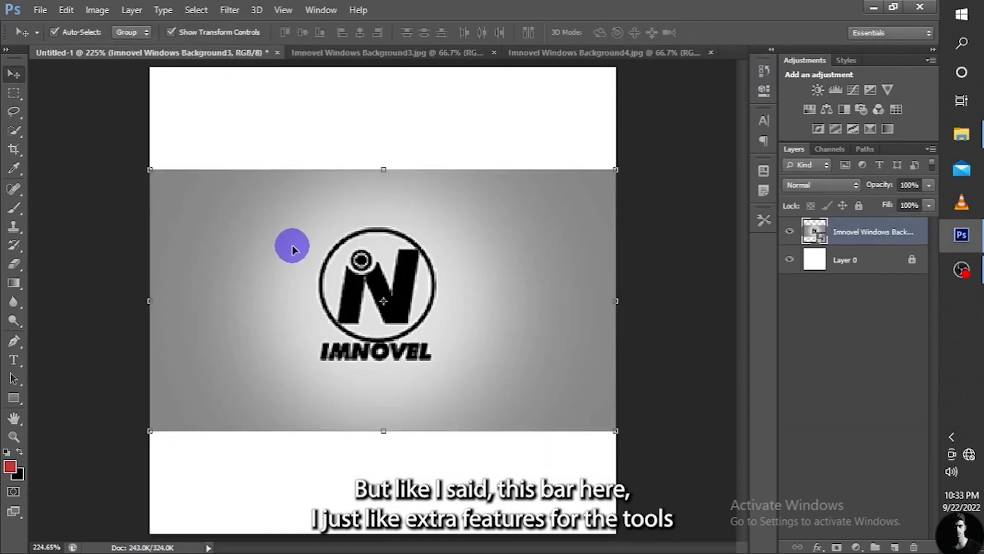
drag(292, 245, 287, 156)
Step: Place the Imnovel Windows Background5 image in the same document, unrotated, on the lower part of the canvas
click(40, 10)
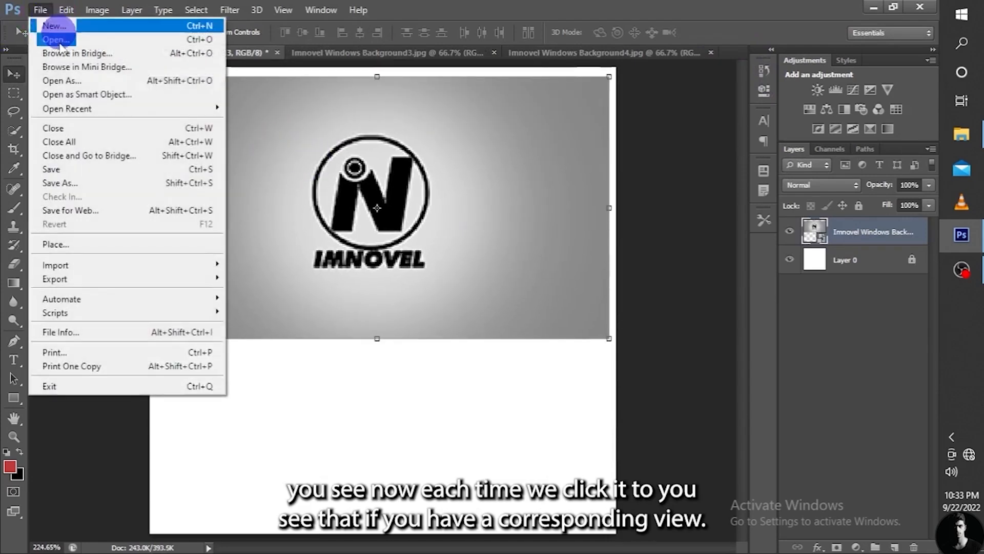
click(72, 243)
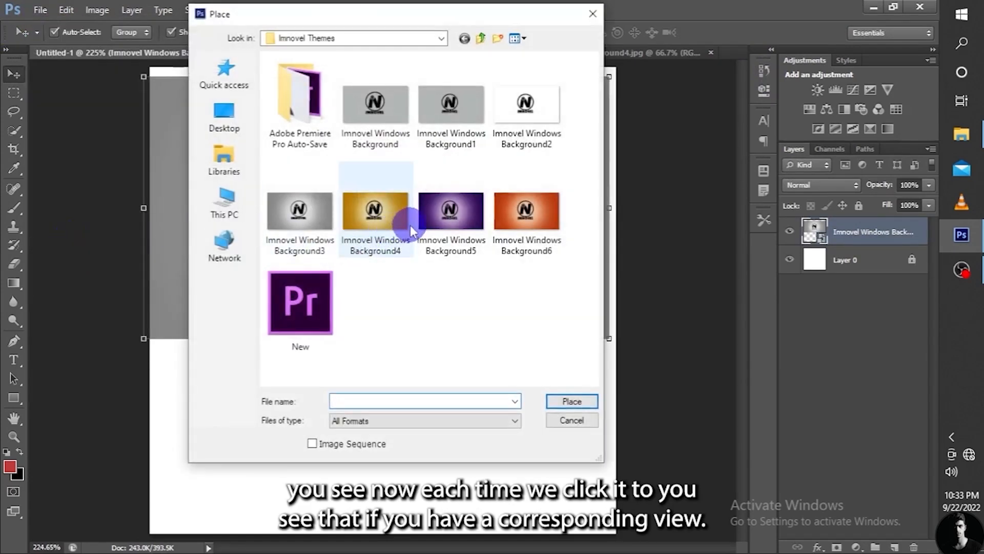
click(456, 214)
click(568, 401)
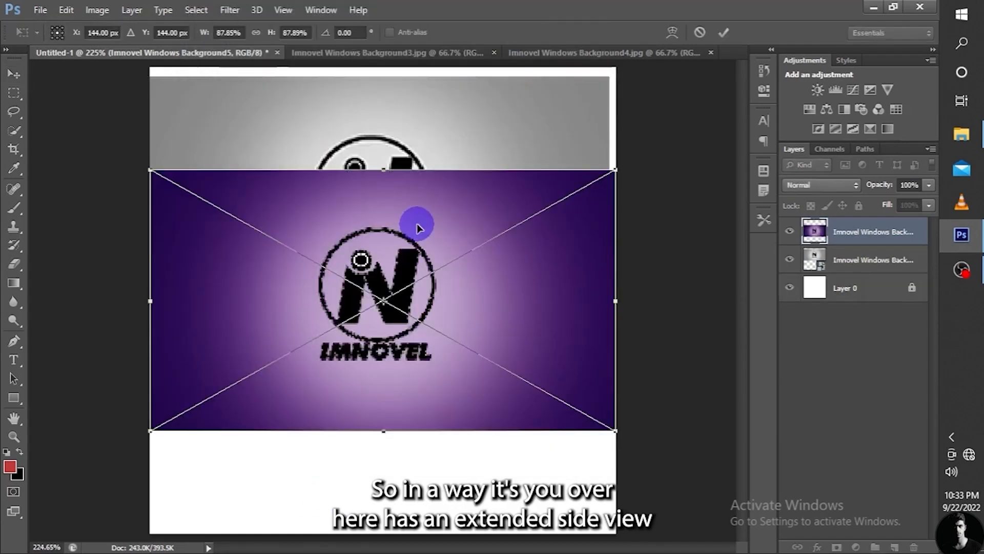
drag(417, 228, 405, 419)
drag(455, 229, 444, 224)
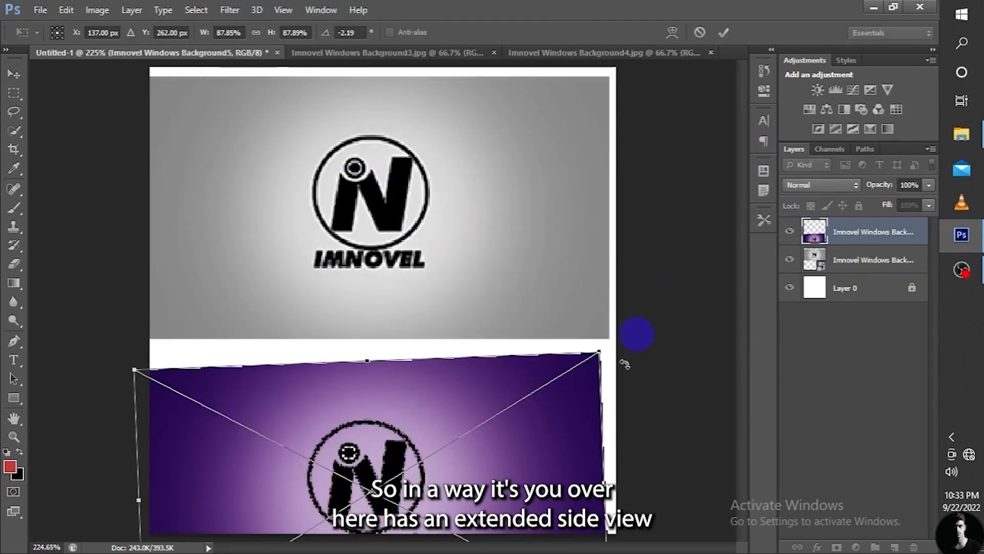
key(ctrl+z)
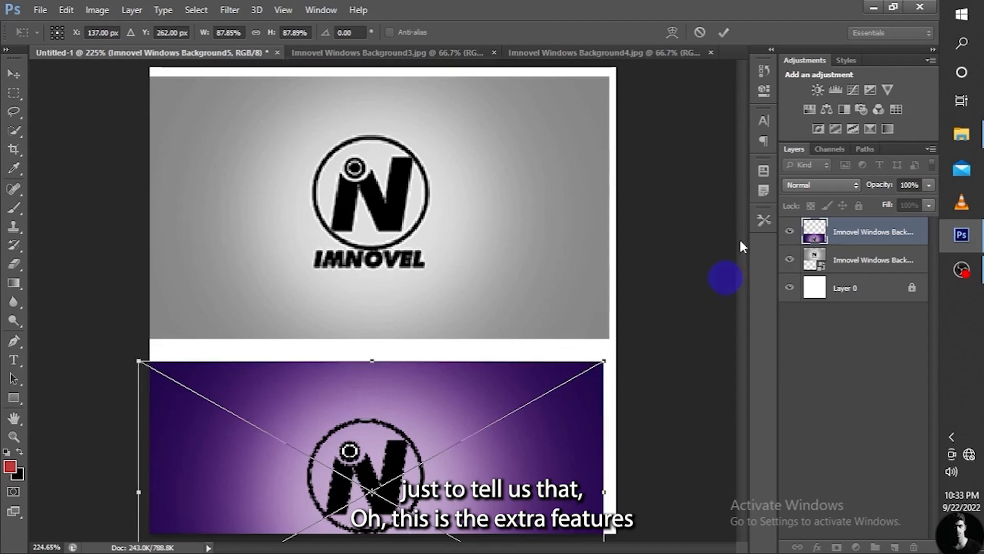
click(723, 31)
Step: Reposition the grey and purple images so they span the canvas width, with a narrow white gap between them
drag(461, 242, 468, 205)
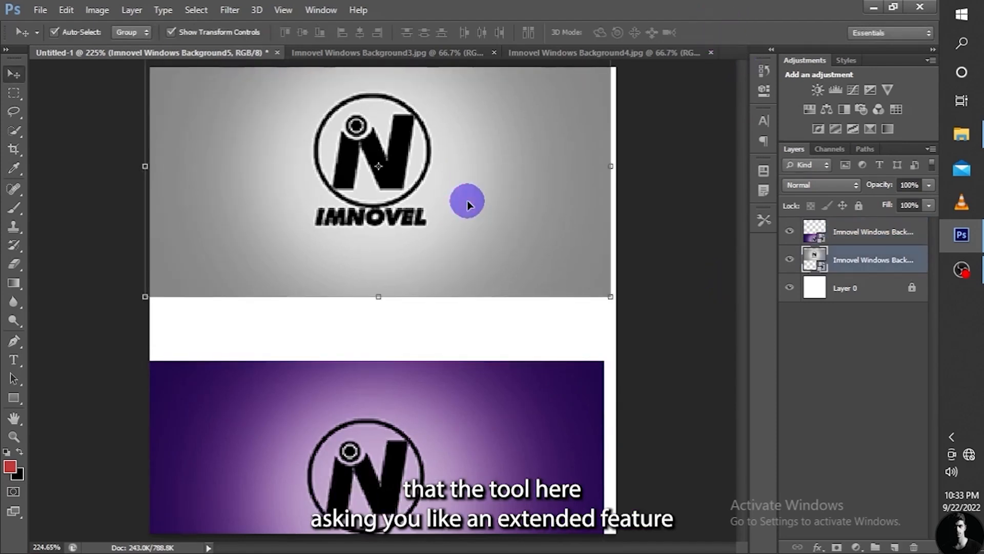
drag(476, 391, 501, 385)
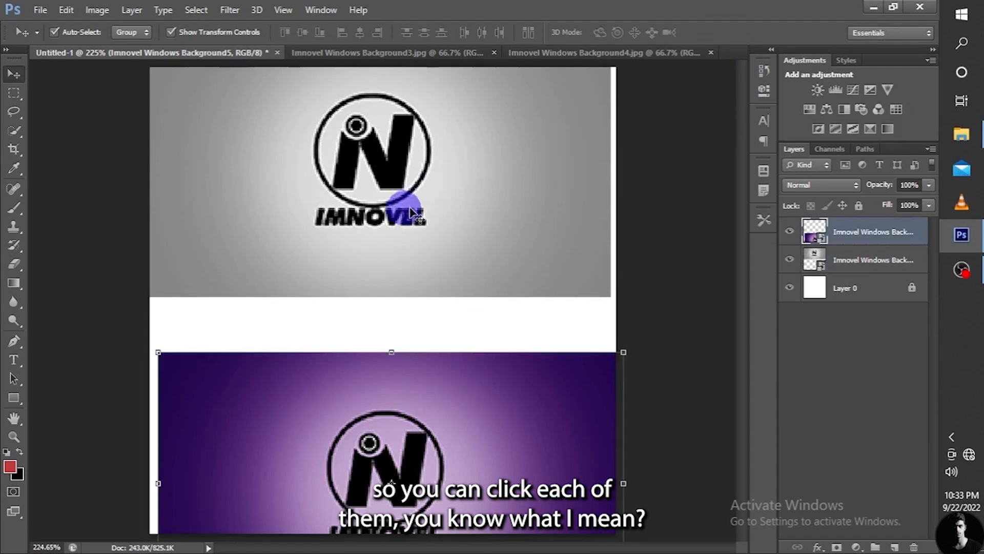
drag(401, 432, 392, 431)
mouse_move(442, 241)
mouse_down()
mouse_move(463, 248)
mouse_move(449, 257)
mouse_up()
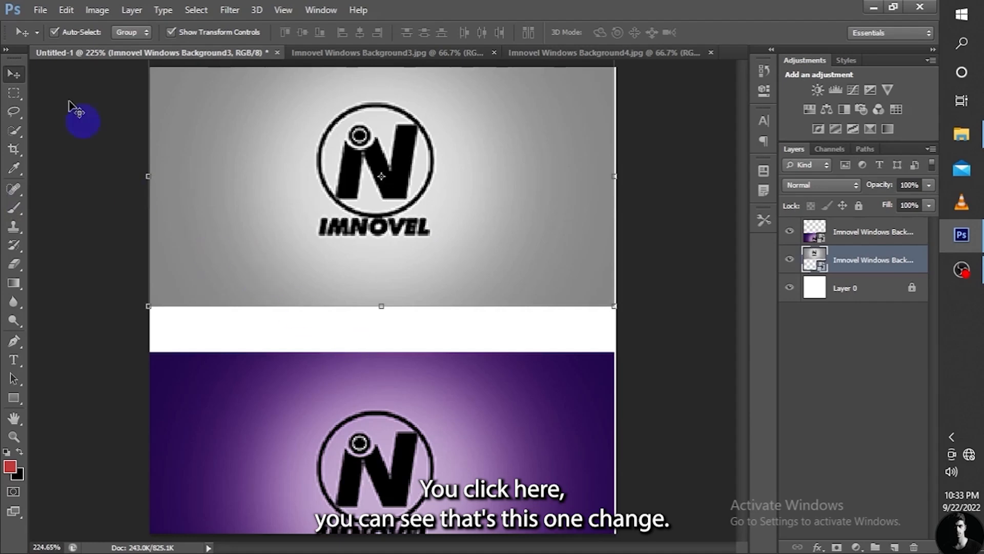
Step: Select the Imnovel Windows Background3 through Background6 images together for opening, and cancel without opening them
click(44, 13)
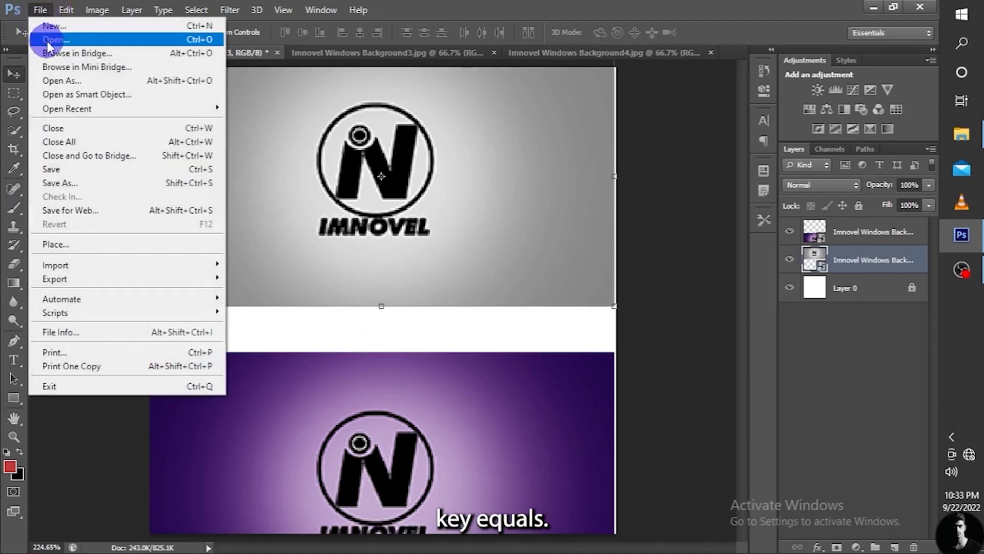
click(48, 41)
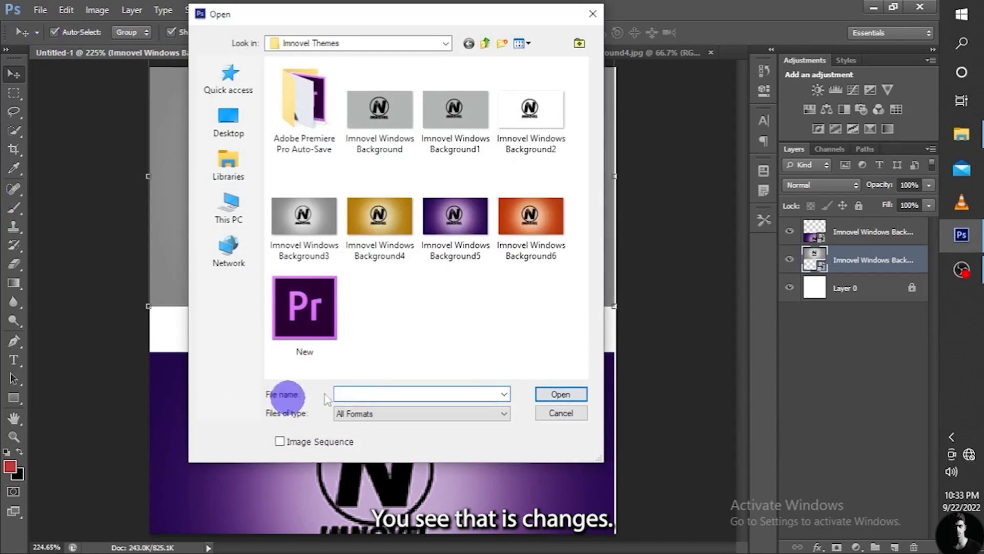
click(303, 222)
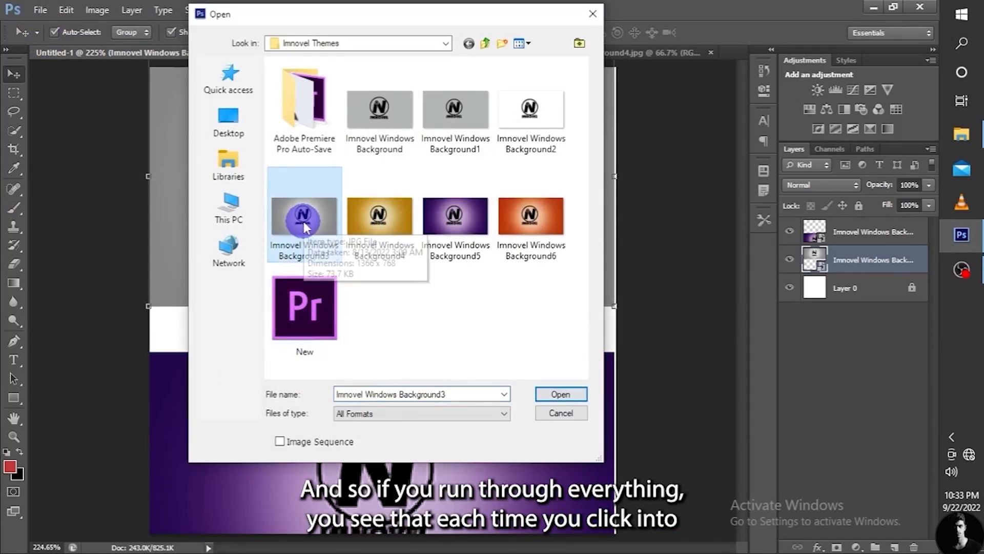
key(shift+Right)
key(shift+Right)
key(shift+Right)
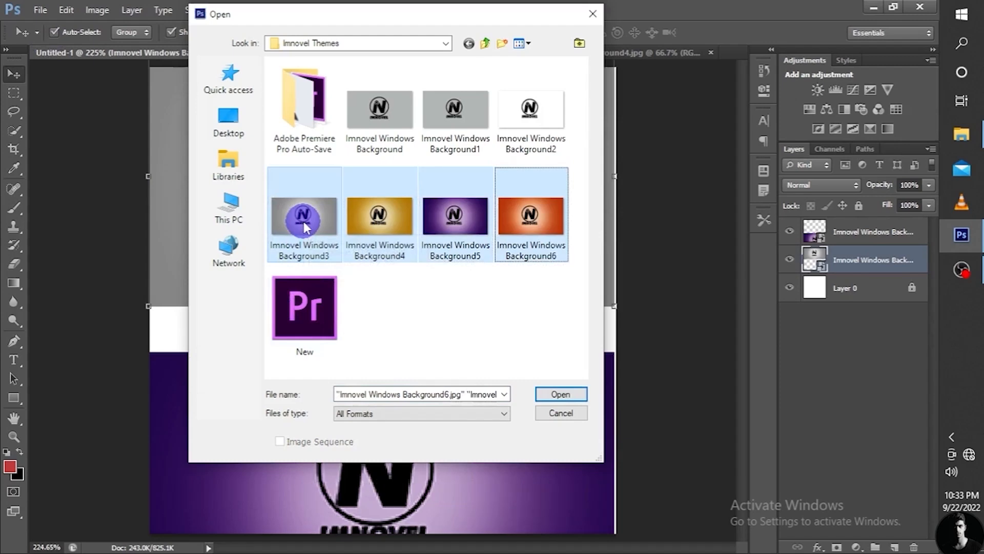
click(558, 411)
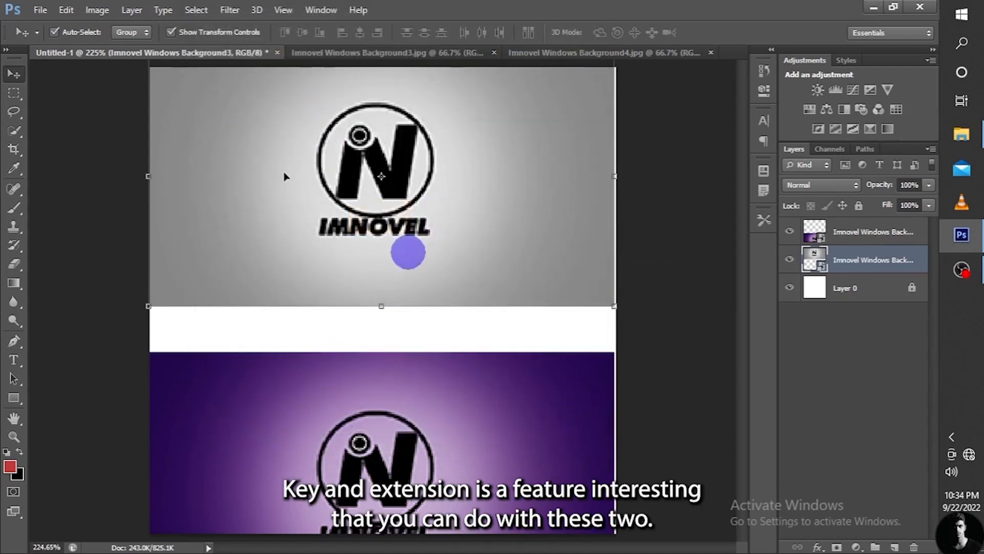
Step: Try to select the Imnovel Windows Background3 through Background6 images together for placing, and cancel without placing any
click(38, 10)
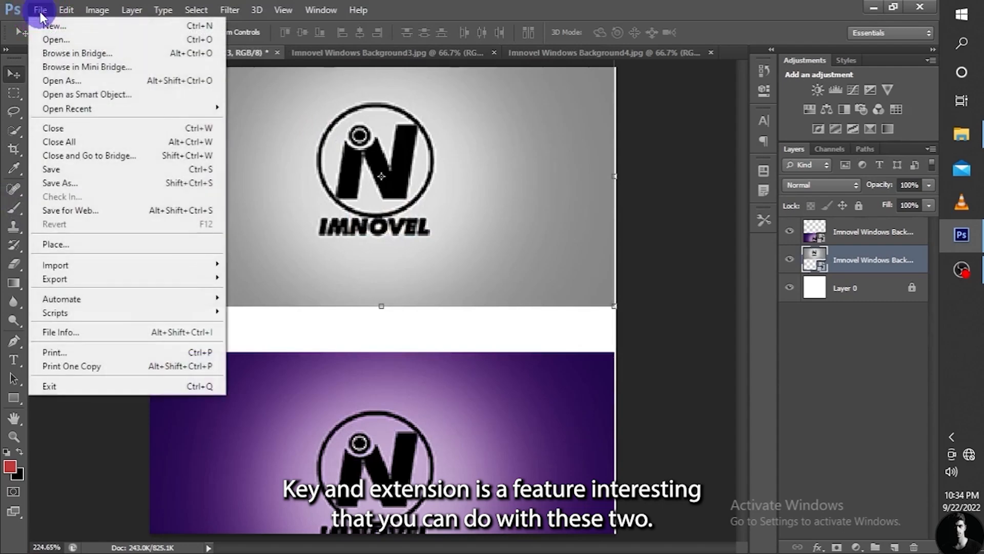
click(135, 246)
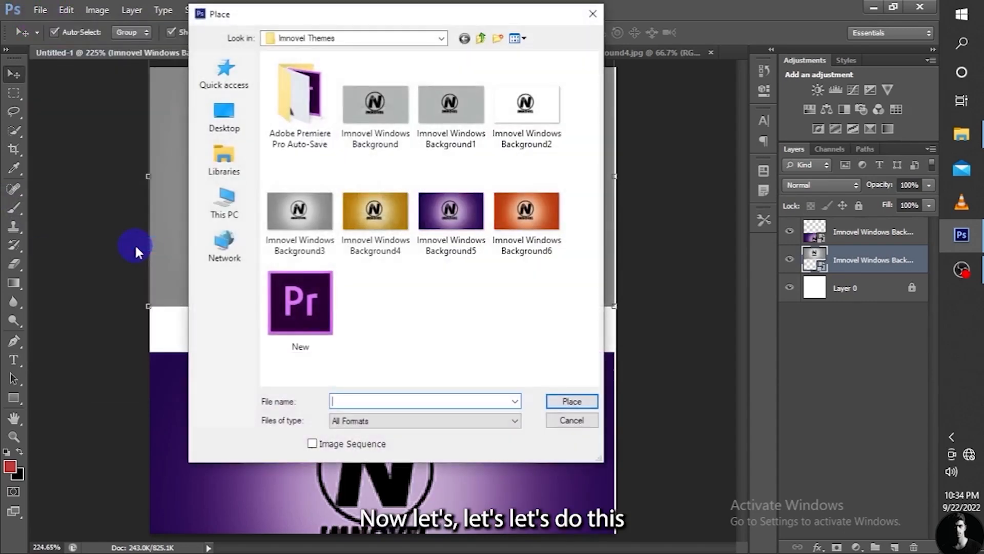
click(299, 223)
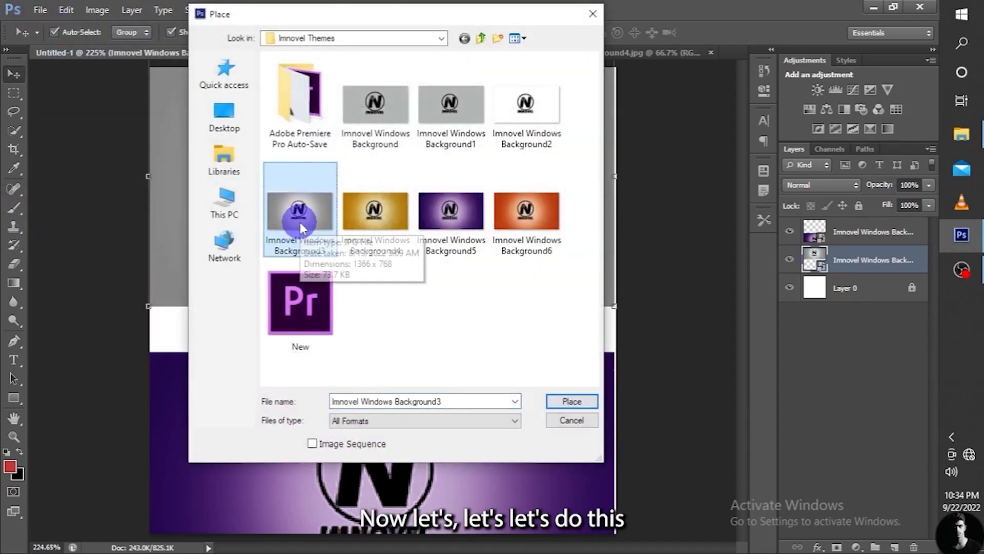
key(Right)
key(Right)
key(Right)
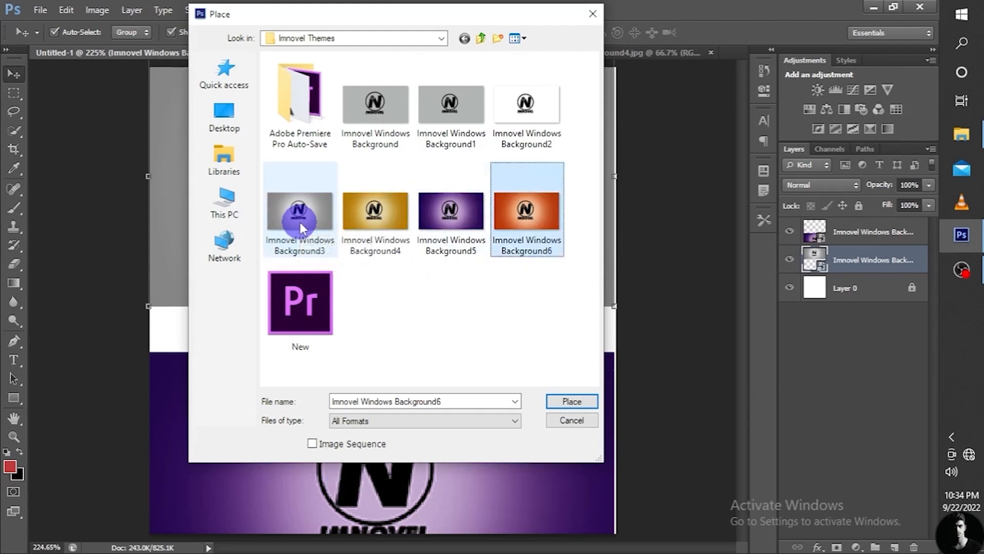
click(300, 222)
key(Right)
key(Right)
key(Right)
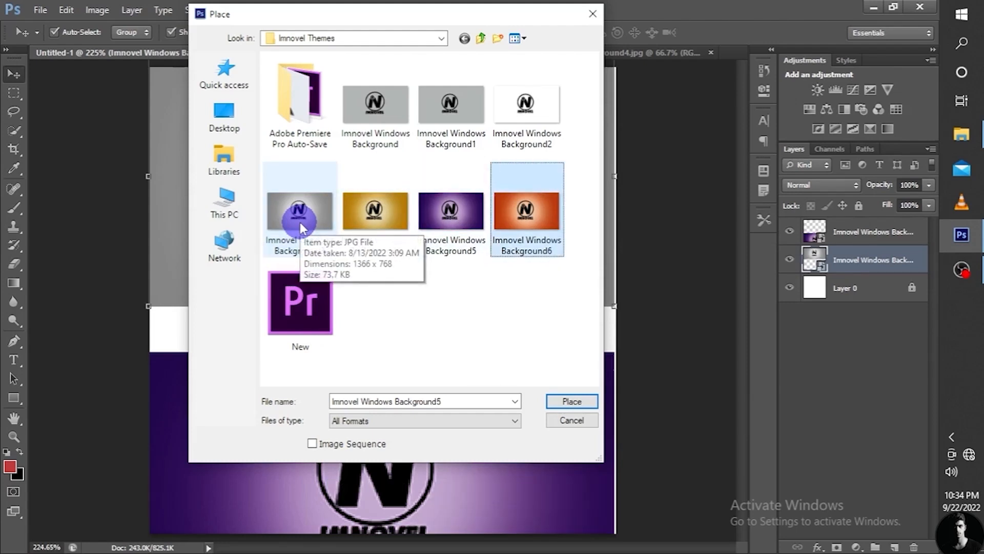
key(Left)
key(Left)
key(Left)
key(Right)
key(Right)
key(Left)
key(Left)
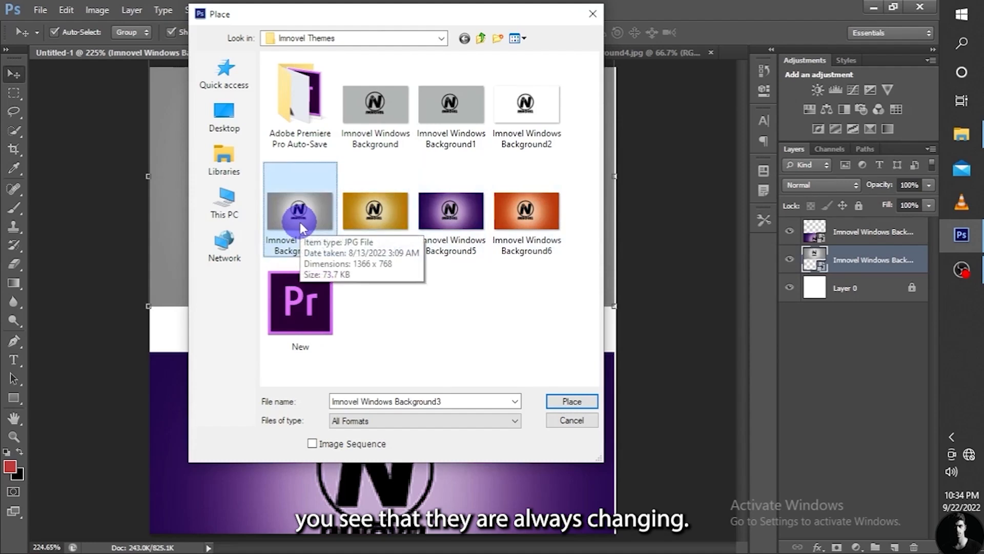
key(Right)
key(Left)
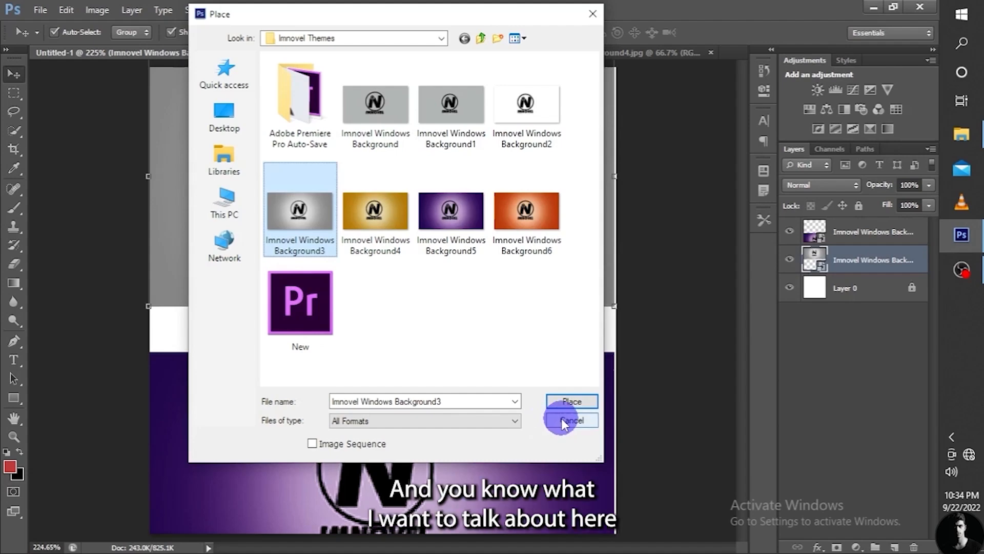
click(569, 401)
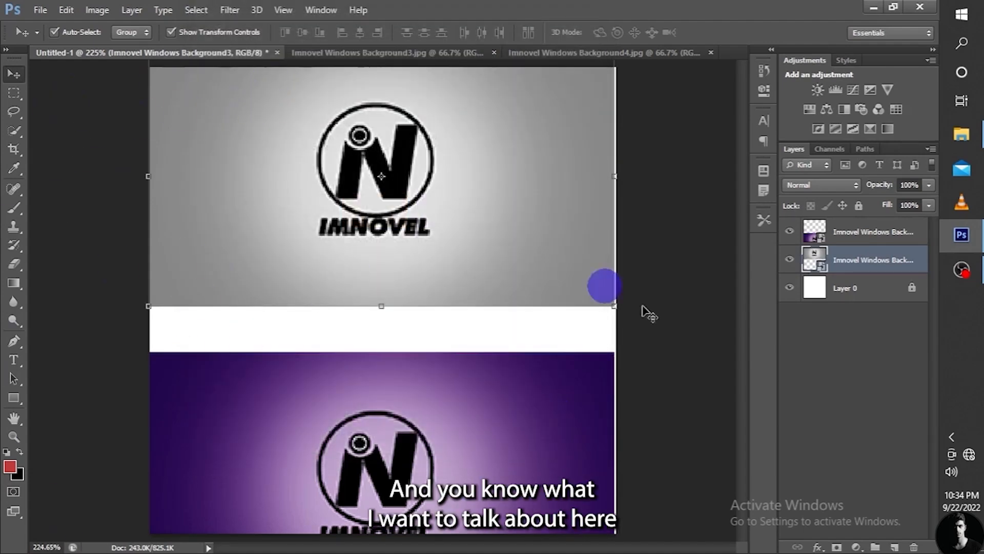
Step: Delete both placed Imnovel Windows Background image layers from the Untitled-1 document, leaving only Layer 0
click(858, 238)
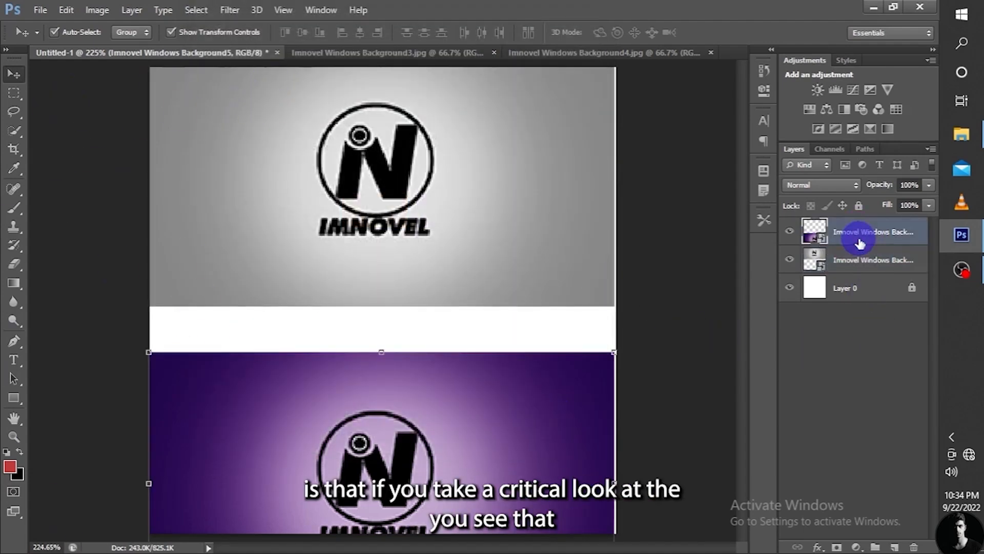
shift+click(859, 260)
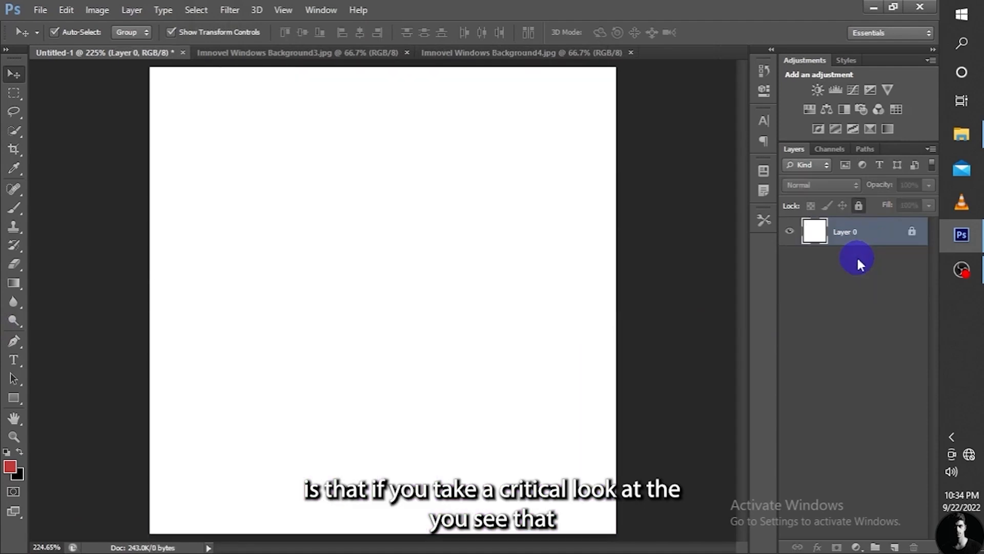
key(Delete)
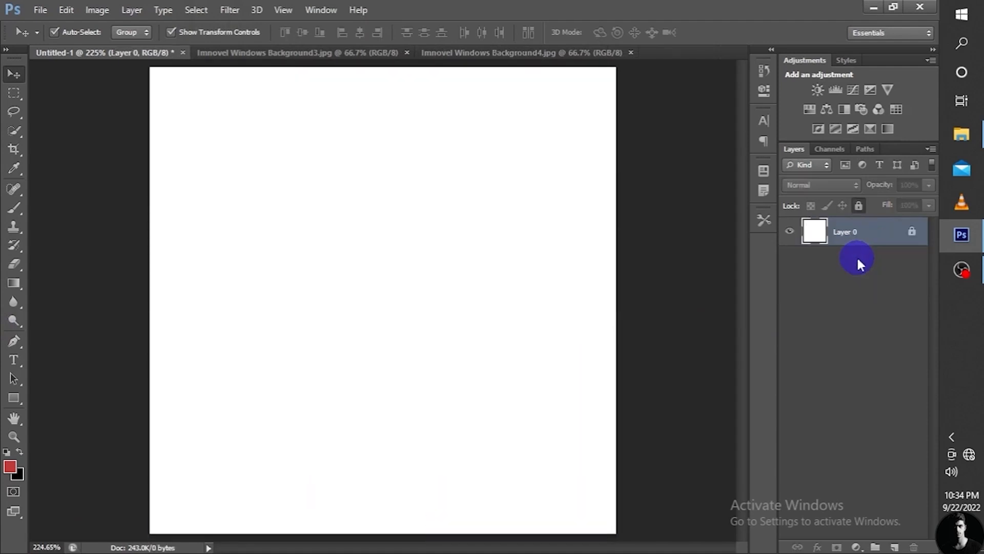
Step: Close the Imnovel Windows Background4.jpg and Background3.jpg documents, and deselect the layer in Untitled-1
click(631, 52)
click(406, 52)
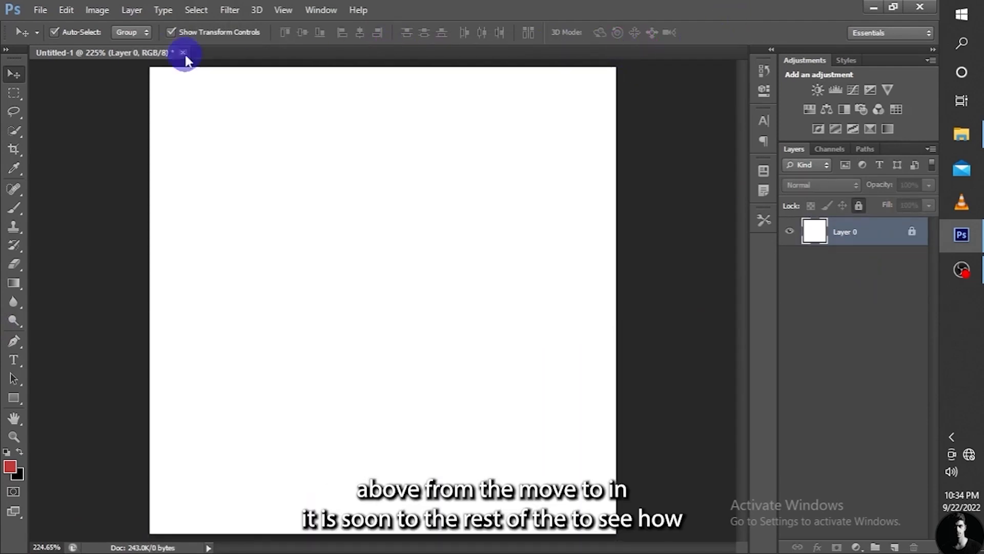
click(163, 229)
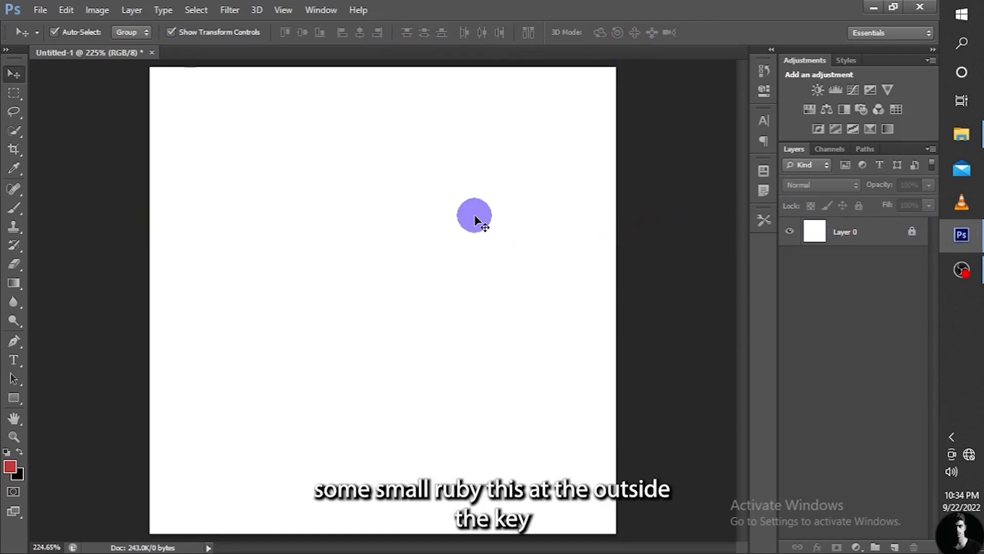
Step: Switch to the desktop and open the Imnovel Themes folder in File Explorer
click(874, 7)
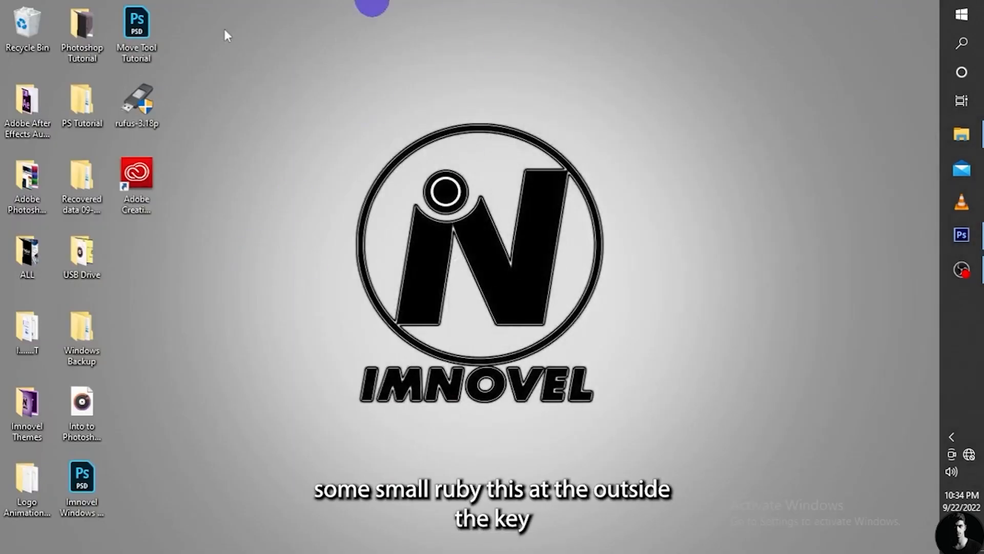
double_click(34, 405)
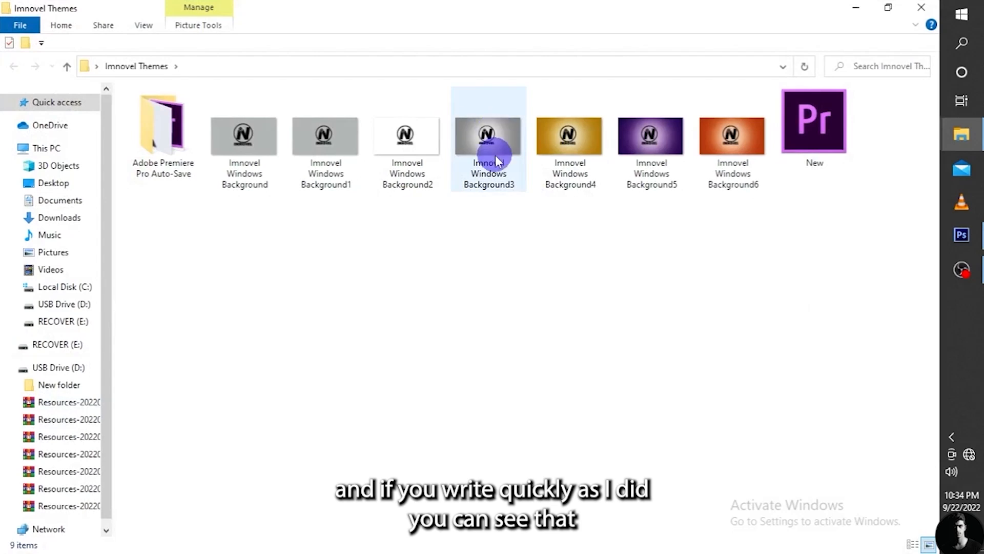
mouse_move(481, 136)
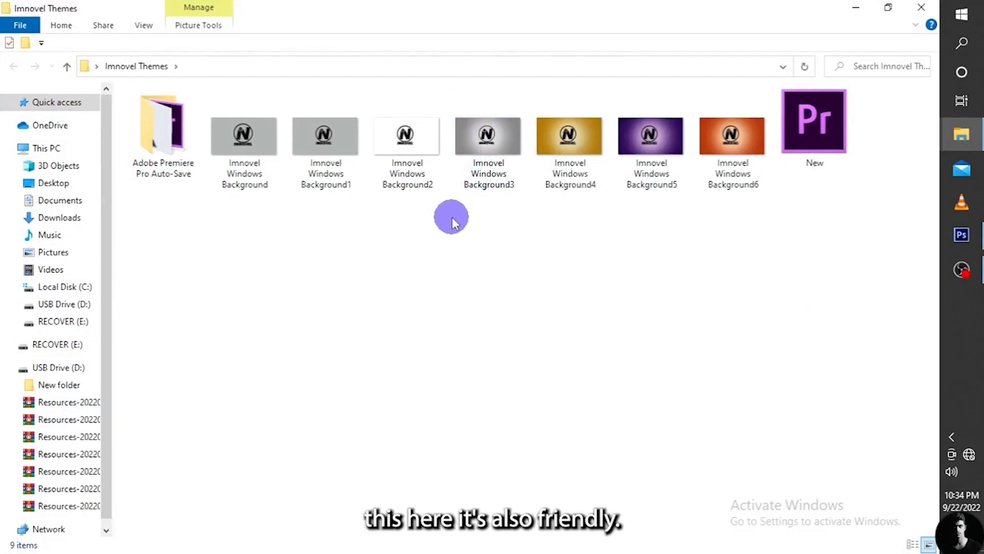
drag(460, 223, 673, 175)
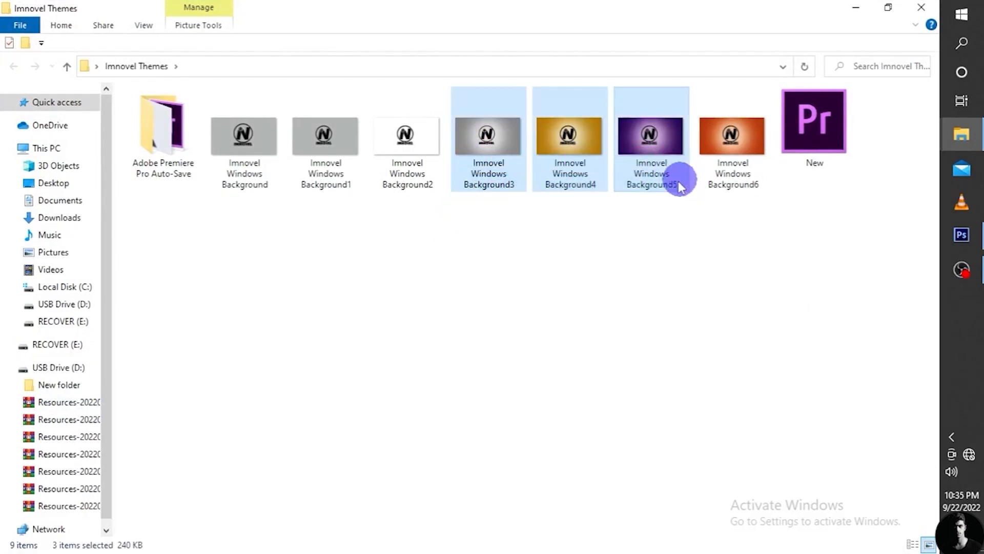
click(614, 273)
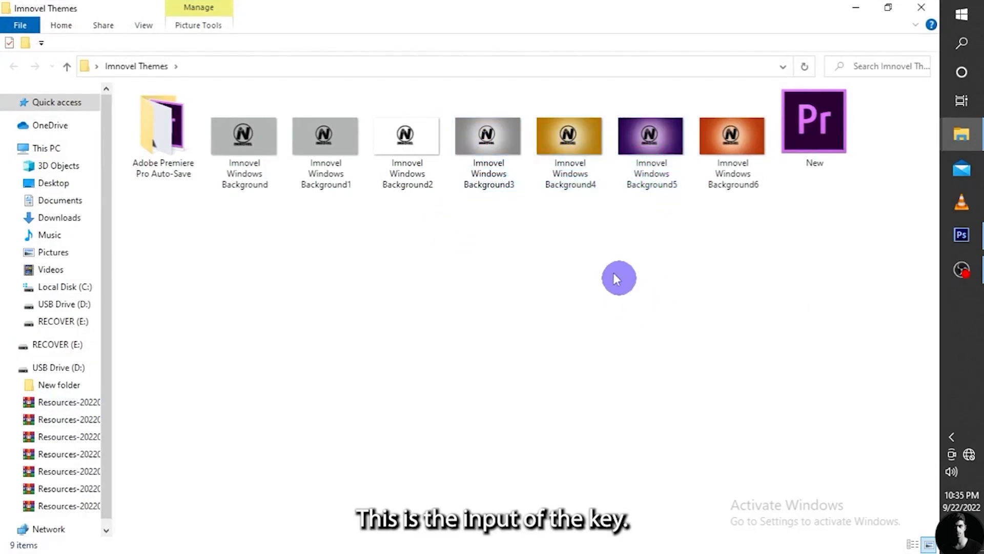
Step: Place the Imnovel Windows Background3 through Background6 images from the folder together in Untitled-1, accepting each at its default size and position
click(497, 147)
key(shift+Right)
key(shift+Right)
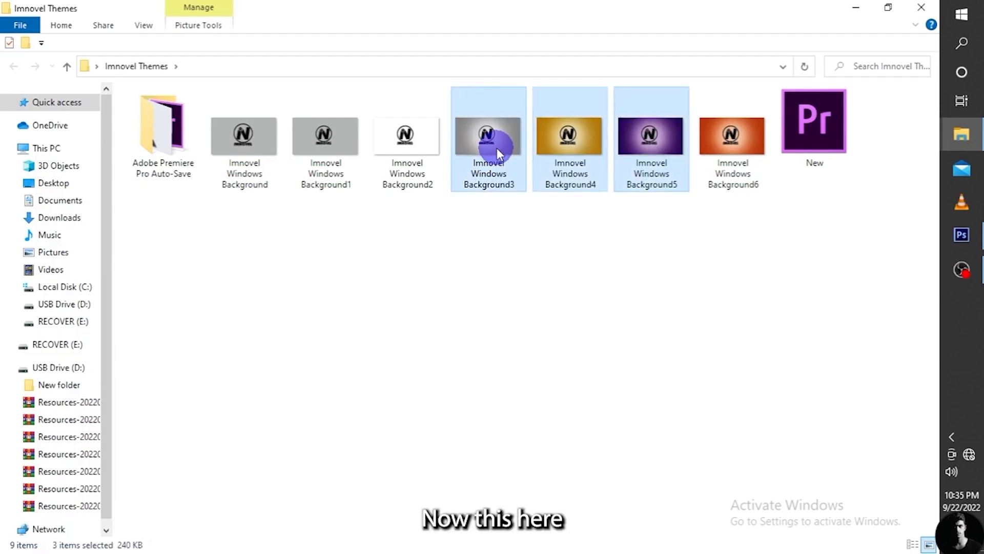
key(shift+Right)
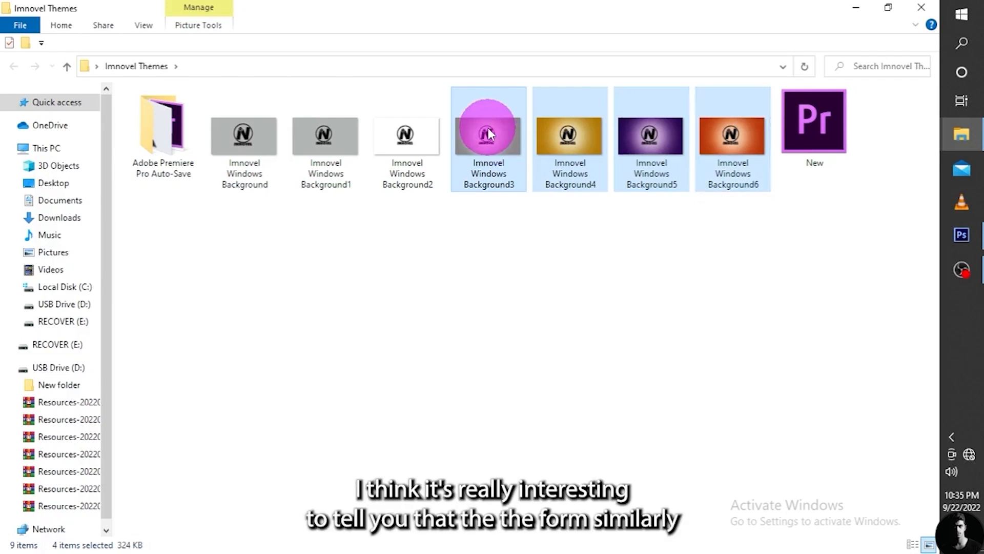
drag(488, 127, 414, 260)
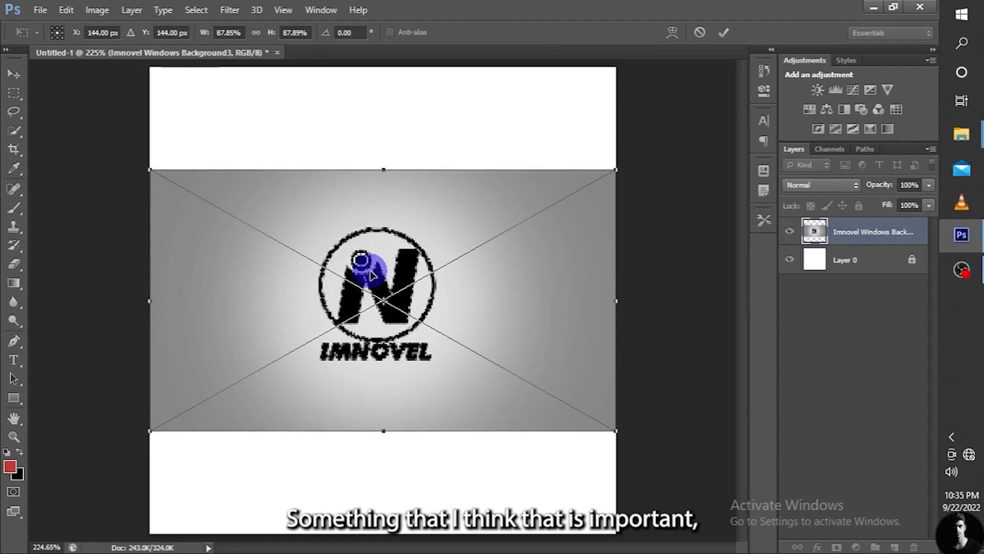
click(731, 33)
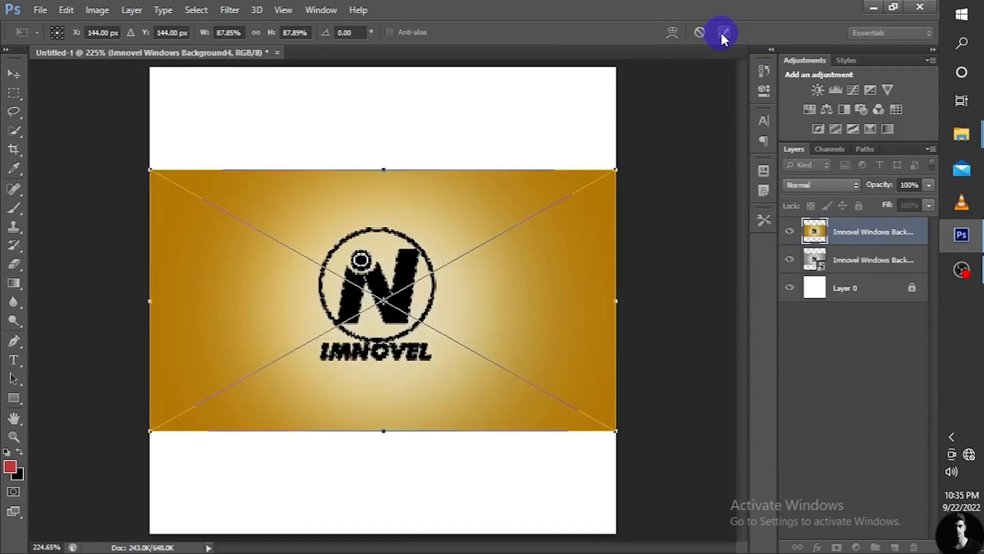
click(723, 33)
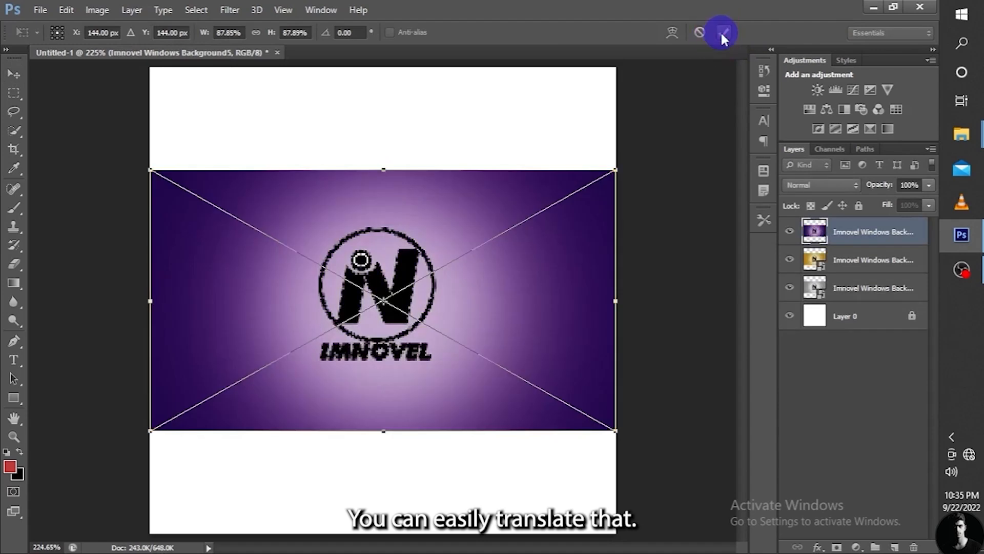
click(721, 33)
click(722, 33)
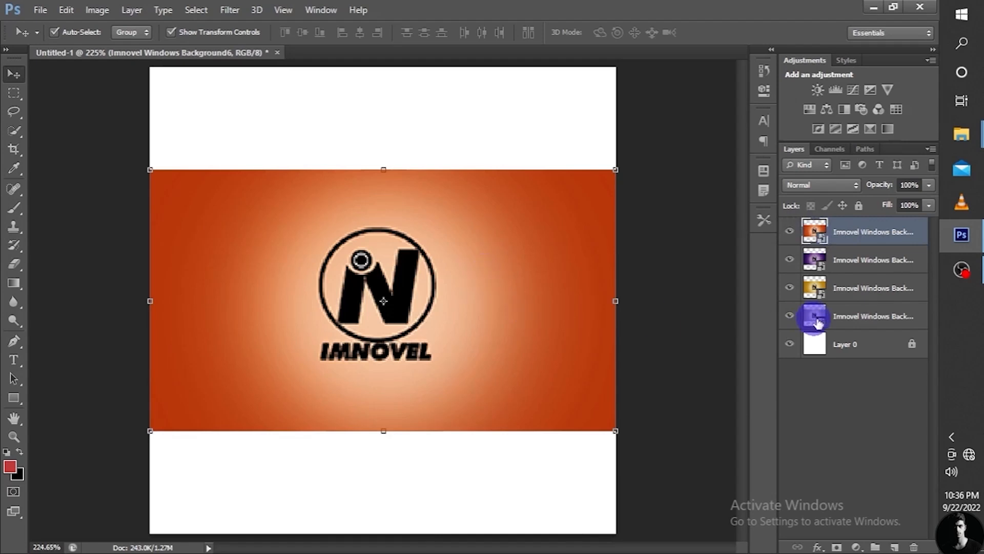
Step: Bring the purple Background5 layer to the top of the layer stack and move its image to the canvas's upper-left corner
click(842, 268)
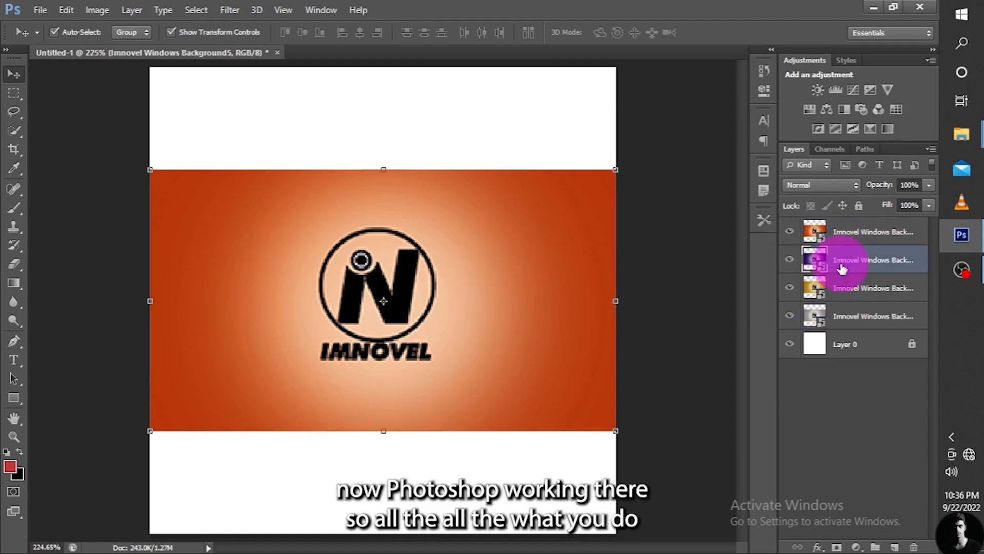
drag(842, 267, 835, 221)
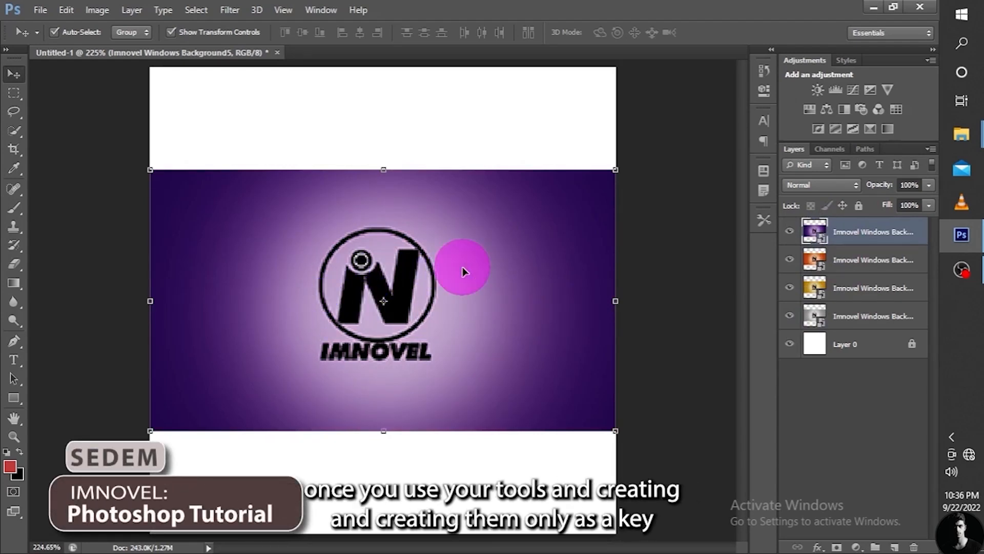
drag(463, 266, 256, 165)
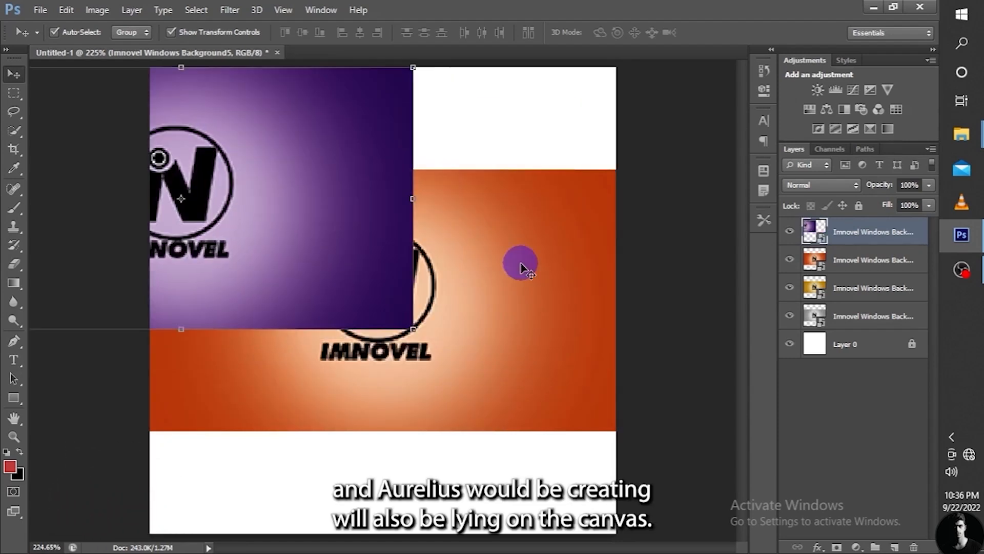
Step: Spread the orange, gold and grey images over the canvas's upper-right, lower-left and lower-right areas respectively
drag(520, 264, 702, 150)
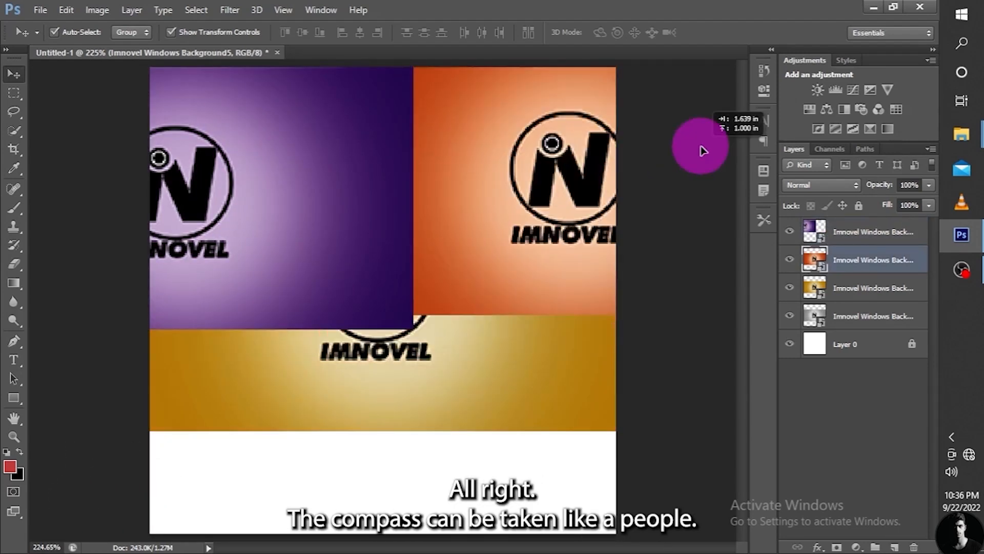
drag(450, 365, 259, 444)
drag(574, 385, 339, 444)
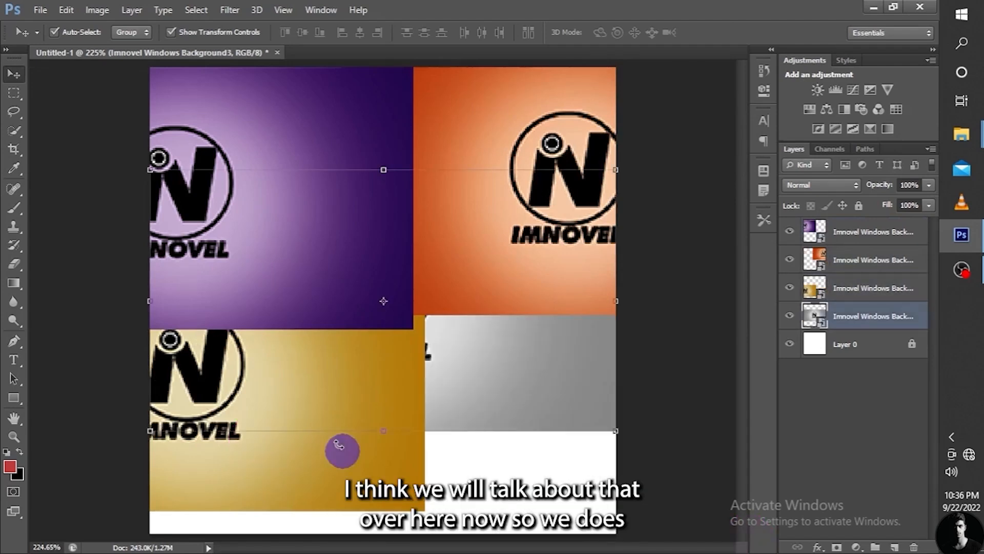
drag(462, 373, 518, 527)
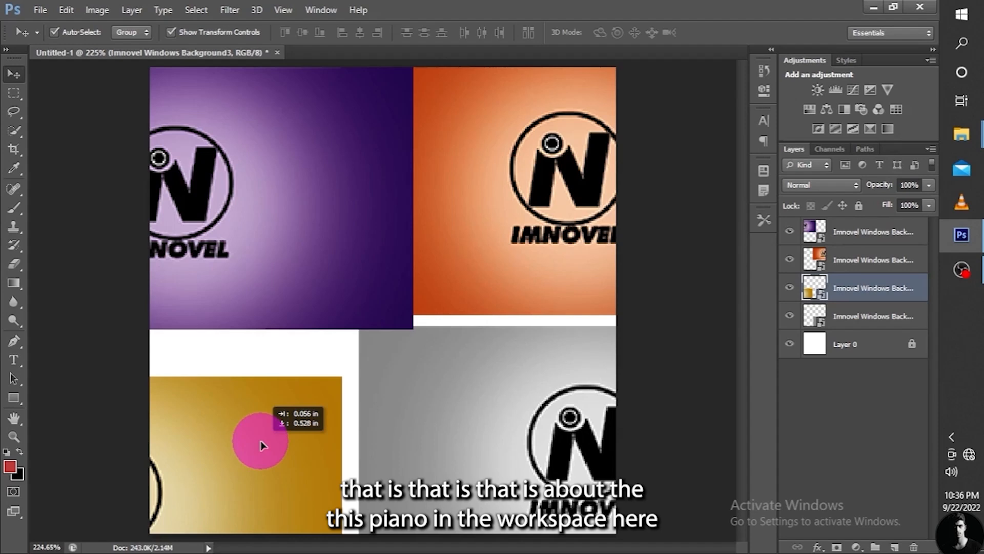
Step: Adjust the positions of the four images so they meet edge to edge in a two-by-two grid covering the canvas
drag(375, 425, 448, 426)
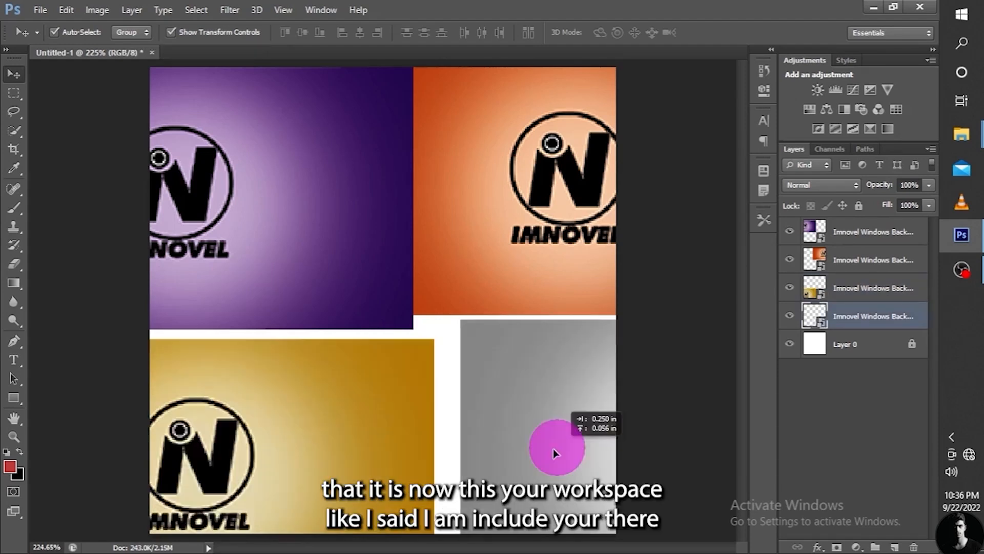
drag(552, 448, 516, 459)
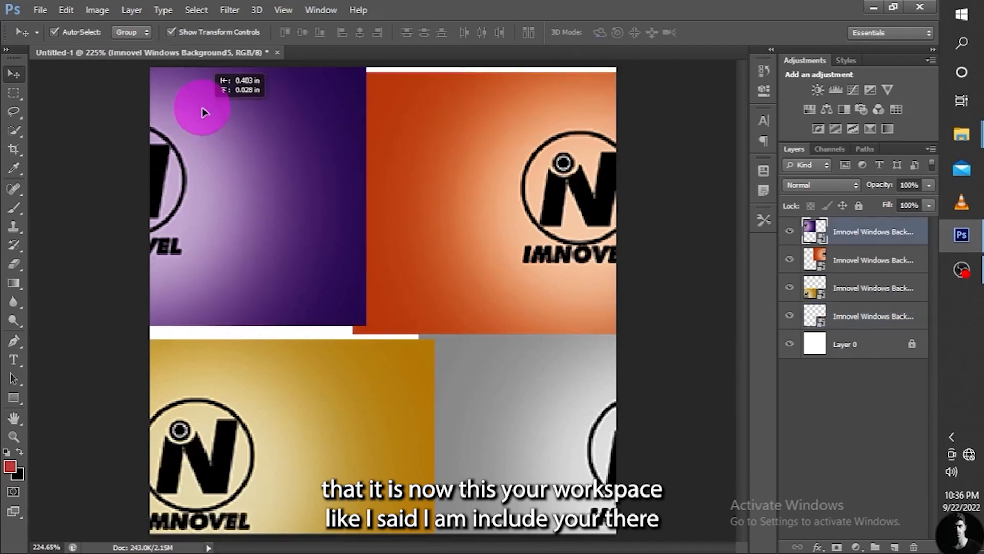
drag(204, 109, 207, 109)
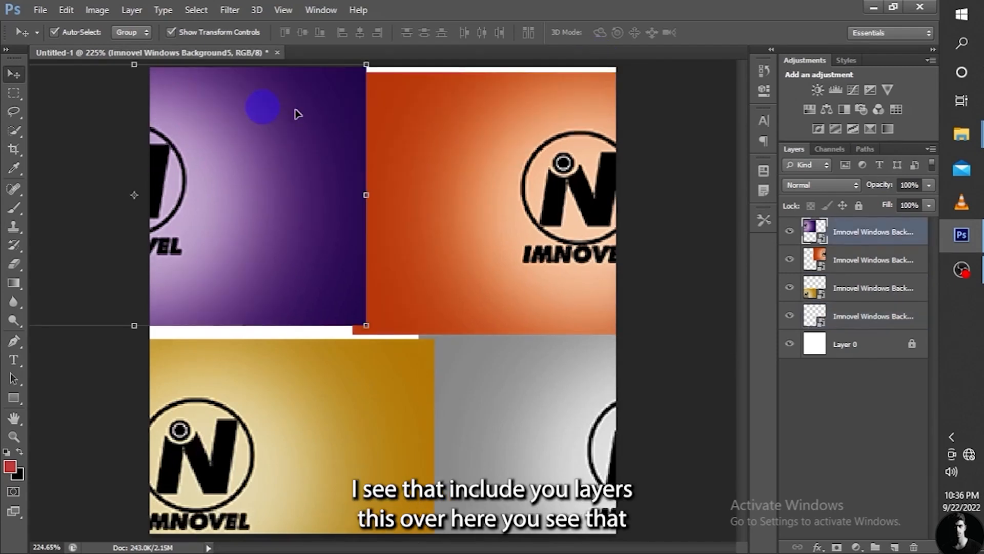
mouse_move(460, 127)
mouse_down()
mouse_move(491, 128)
mouse_move(472, 124)
mouse_up()
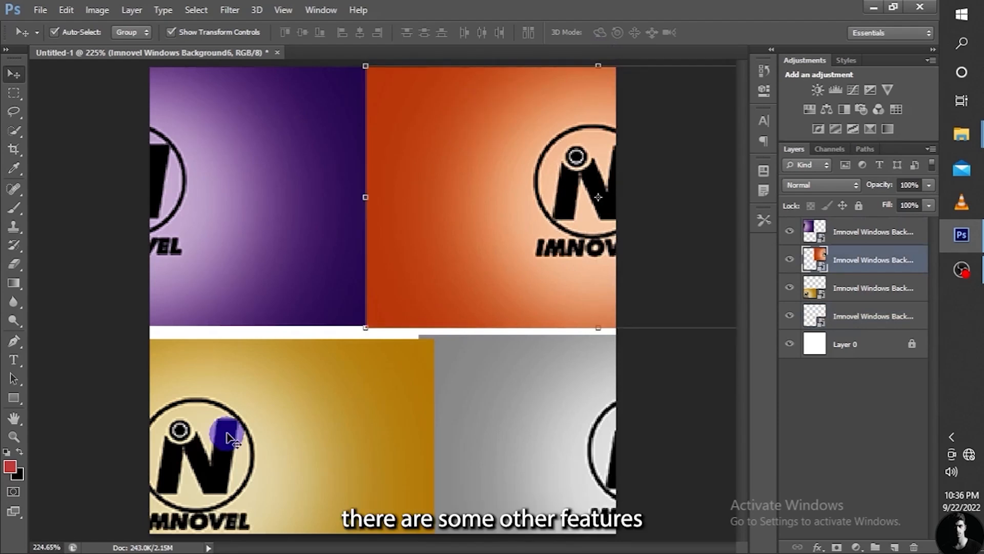
drag(227, 438, 160, 425)
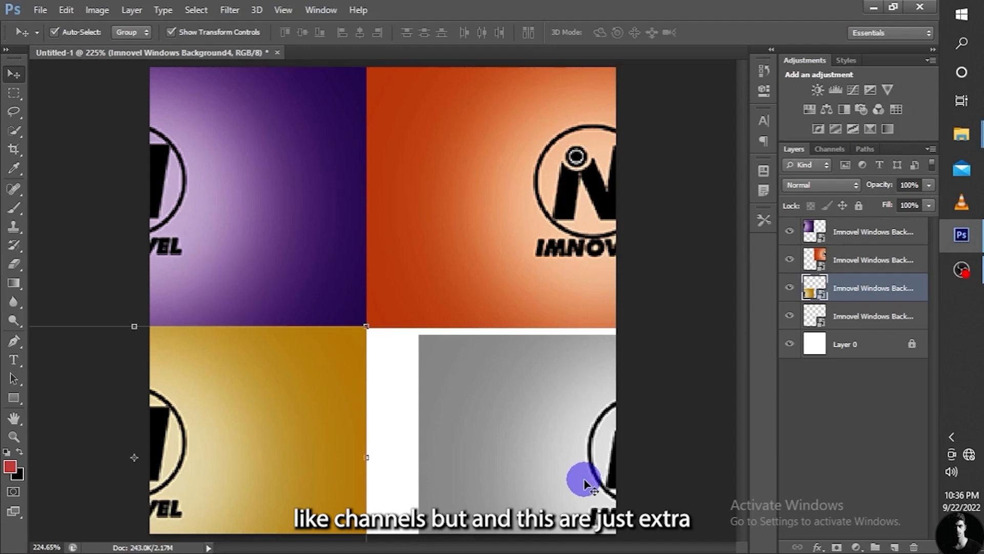
drag(585, 480, 521, 435)
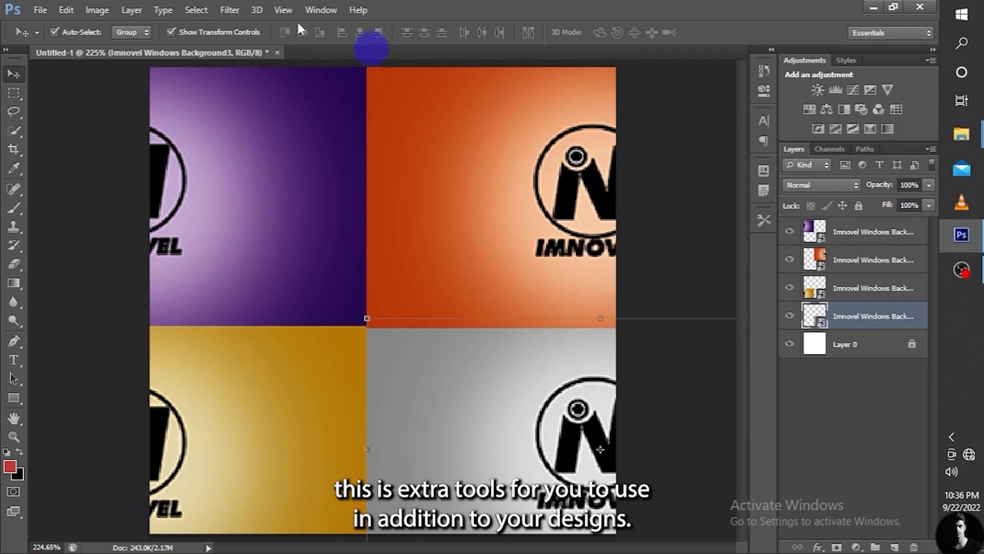